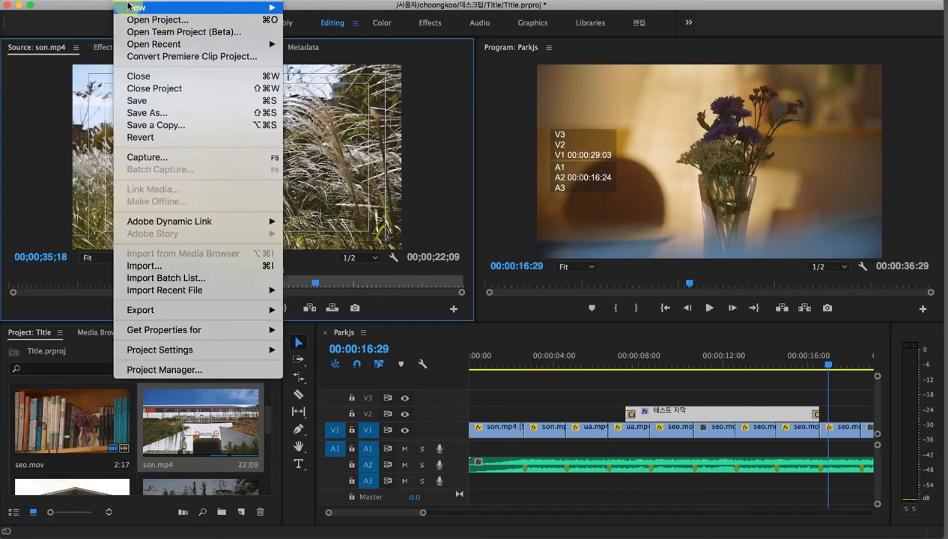
# Create a new legacy title named Test 2 with the default video settings
pyautogui.moveTo(128, 8)
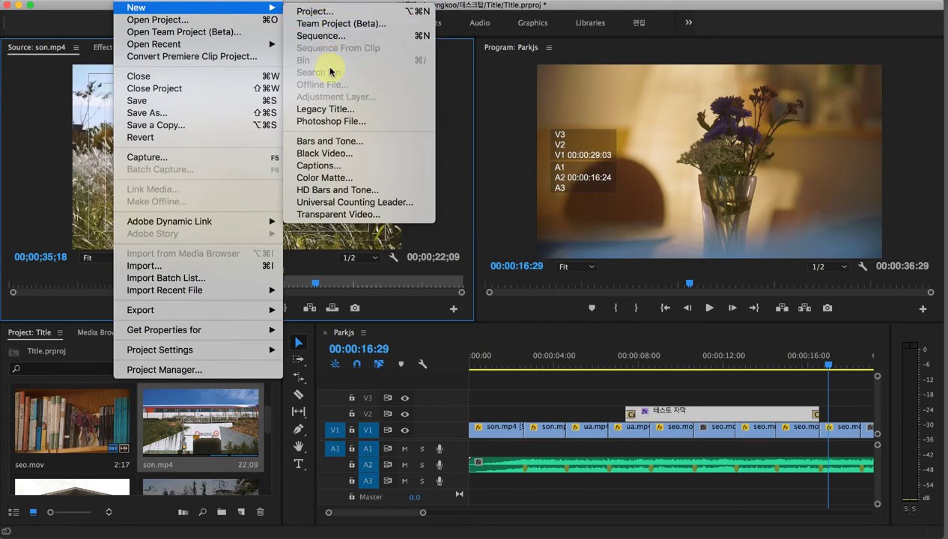
pyautogui.click(390, 111)
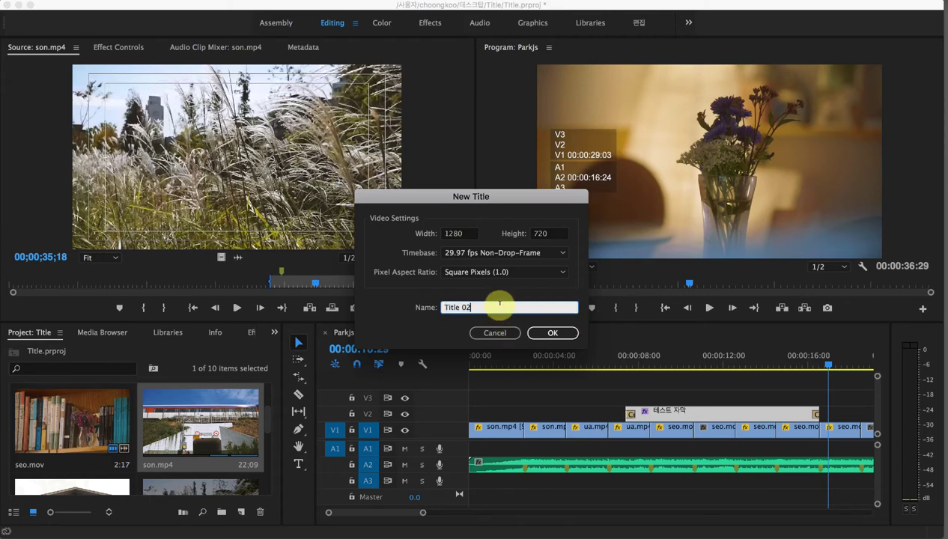
pyautogui.moveTo(499, 302); pyautogui.dragTo(418, 298)
pyautogui.write('Tes')
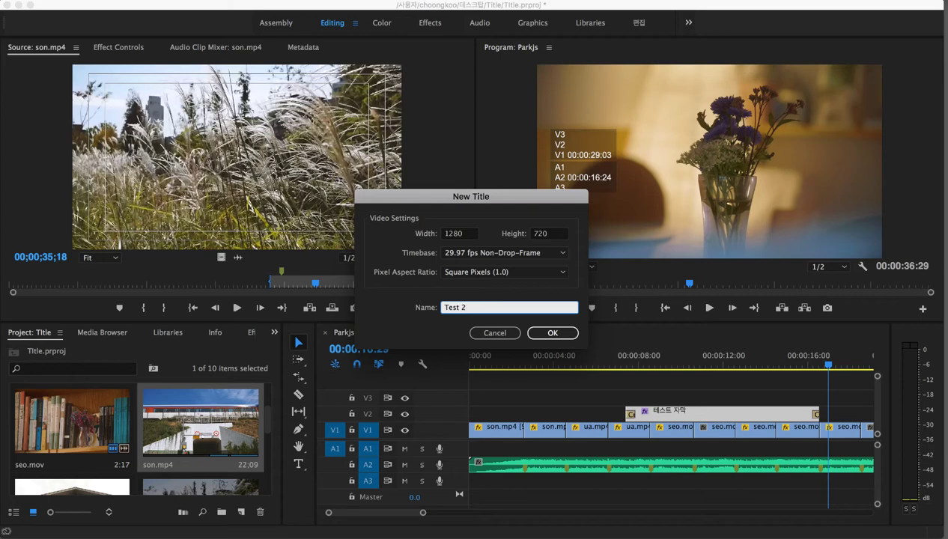
pyautogui.press('Return')
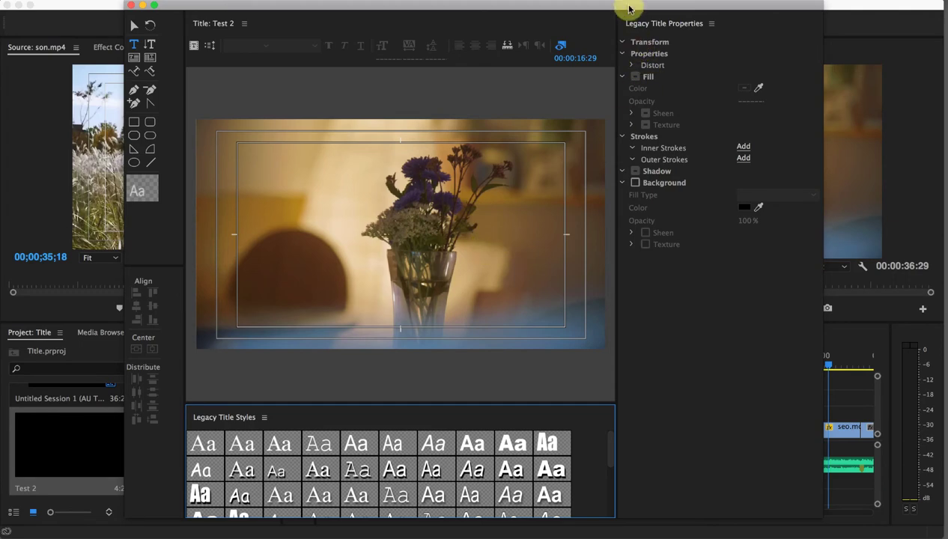
# Move the timeline playhead to 00:00:17:03 to change the frame shown behind the title
pyautogui.moveTo(629, 9); pyautogui.dragTo(413, 9)
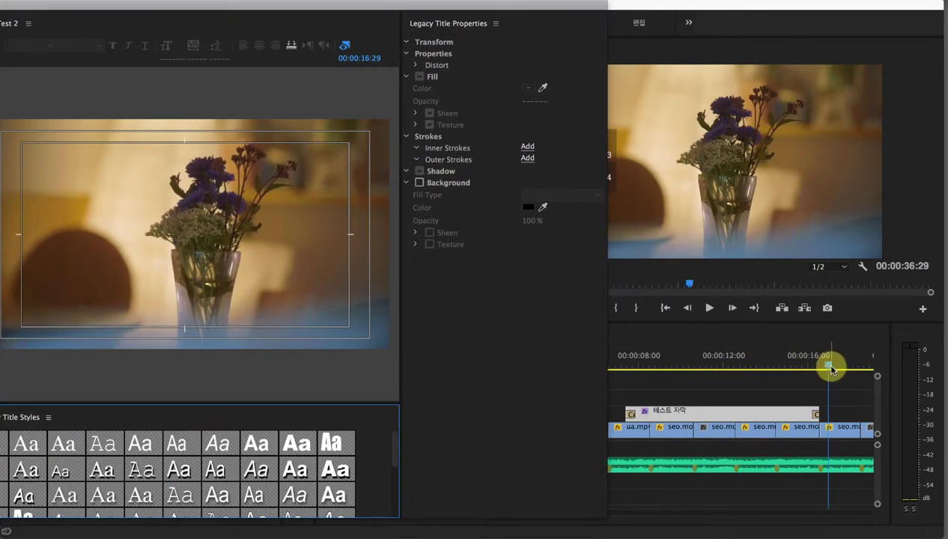
pyautogui.moveTo(829, 366)
pyautogui.mouseDown()
pyautogui.moveTo(778, 364)
pyautogui.moveTo(832, 365)
pyautogui.mouseUp()
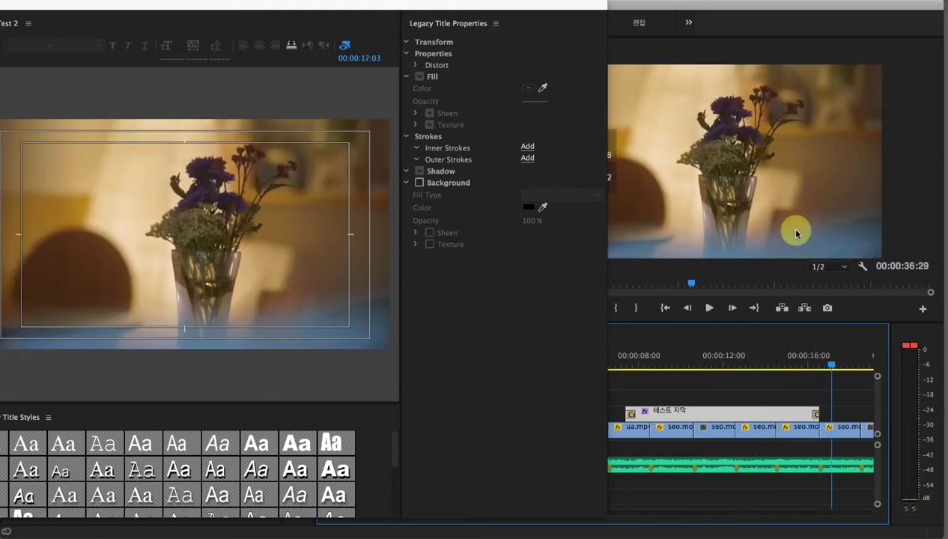
pyautogui.moveTo(491, 6); pyautogui.dragTo(734, 5)
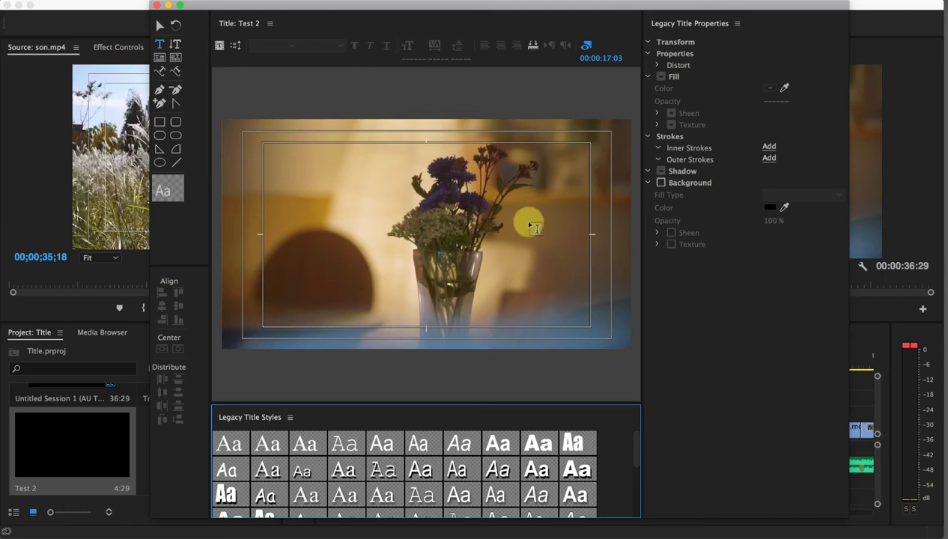
# Hide the background video behind the title canvas and show it again
pyautogui.click(584, 47)
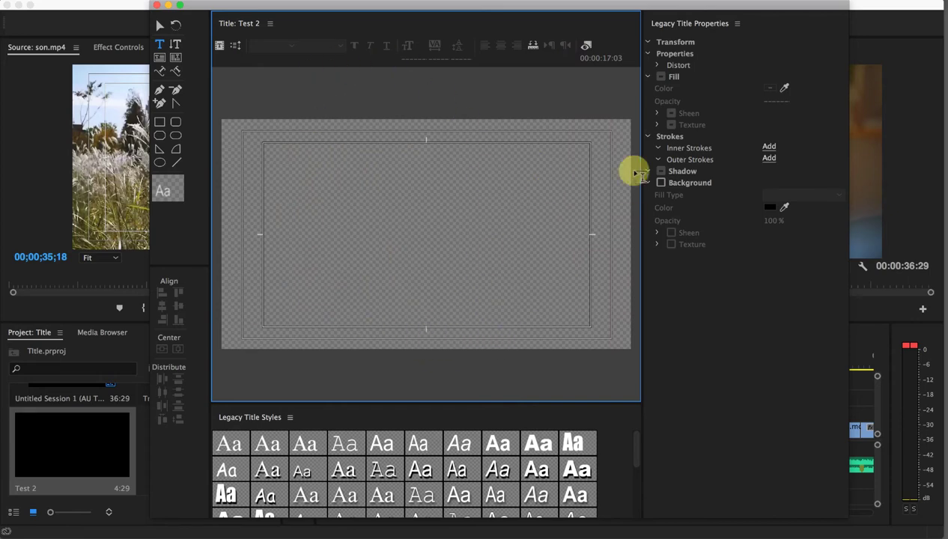
pyautogui.click(588, 48)
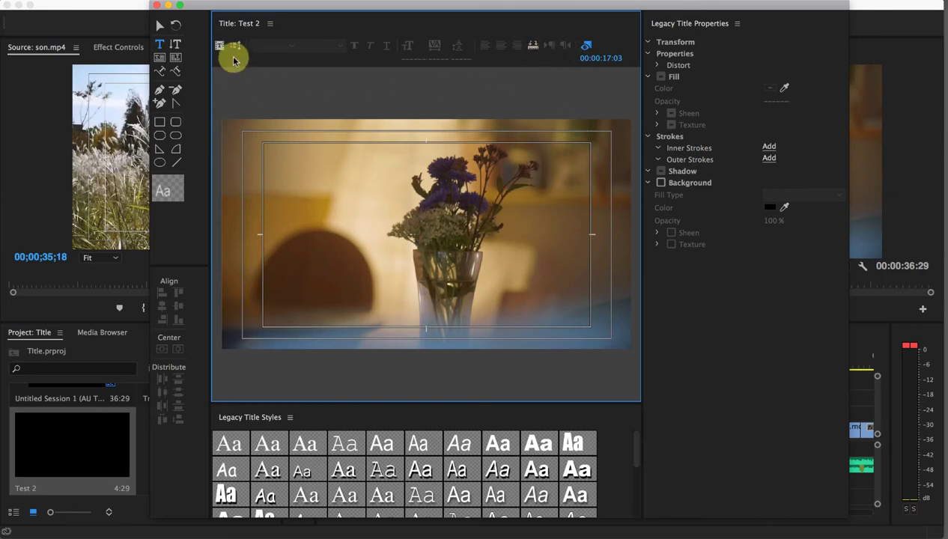
# Try the Roll, Crawl Left and Crawl Right title types in the Roll/Crawl Options, and confirm Still as the title type
pyautogui.moveTo(237, 7); pyautogui.dragTo(204, 7)
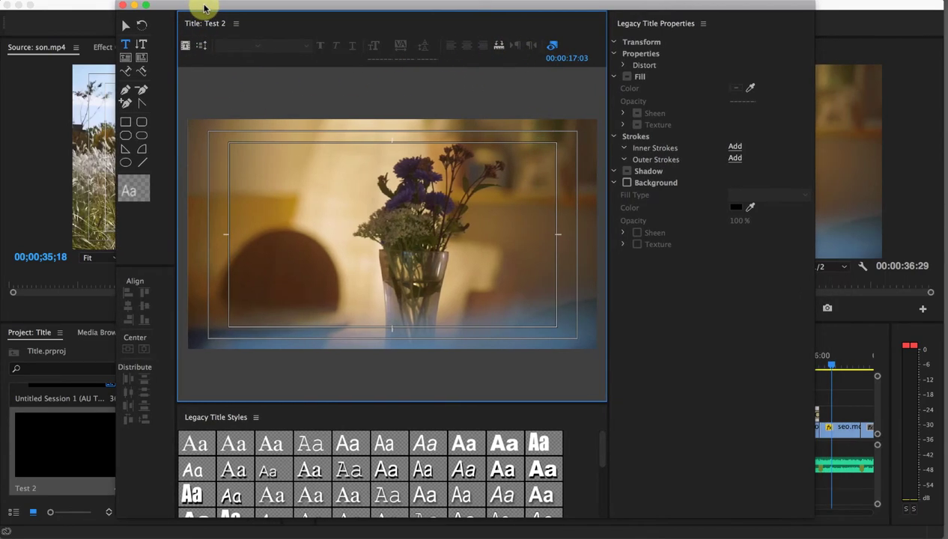
pyautogui.click(185, 45)
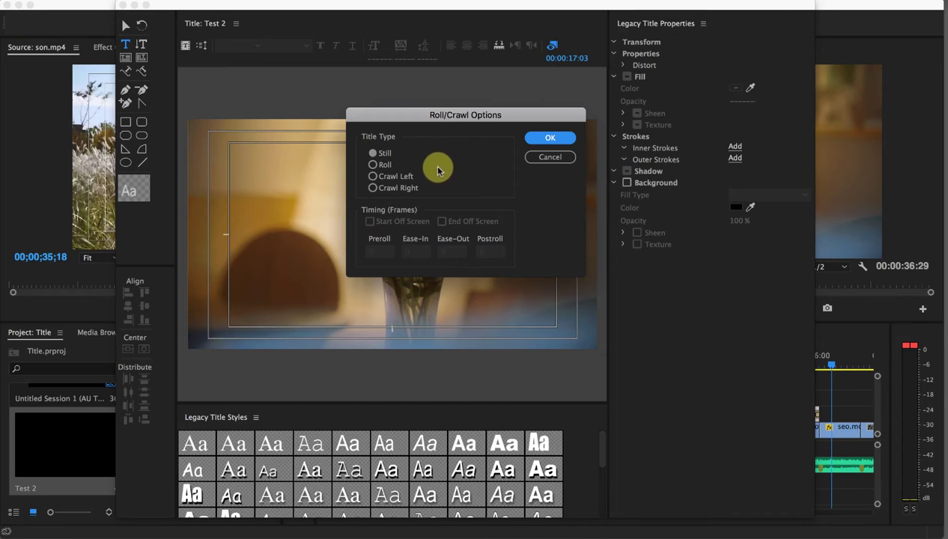
pyautogui.click(373, 165)
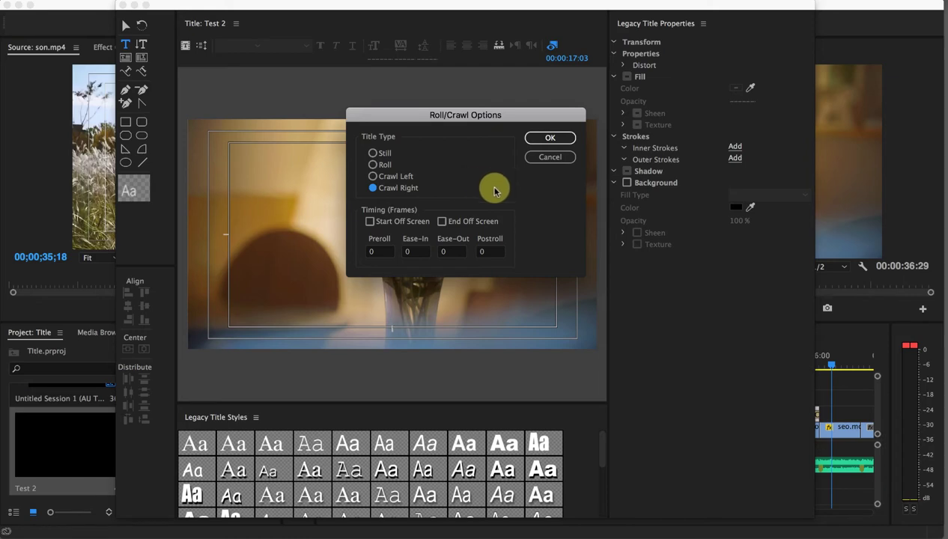
pyautogui.click(406, 178)
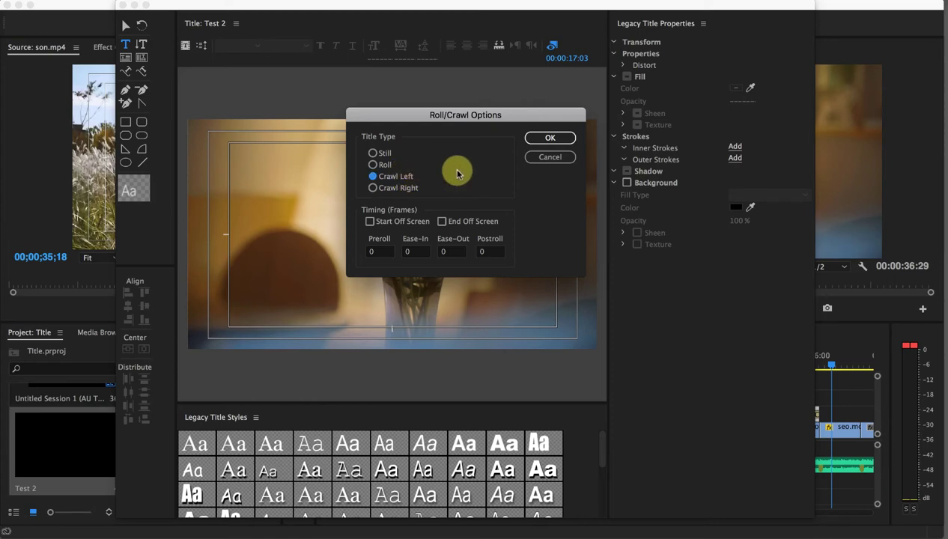
pyautogui.click(384, 166)
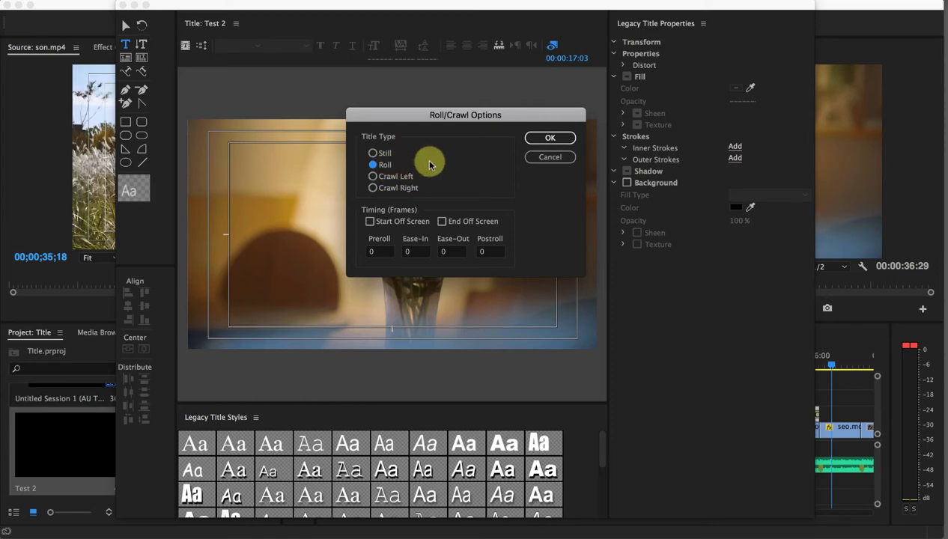
pyautogui.click(384, 152)
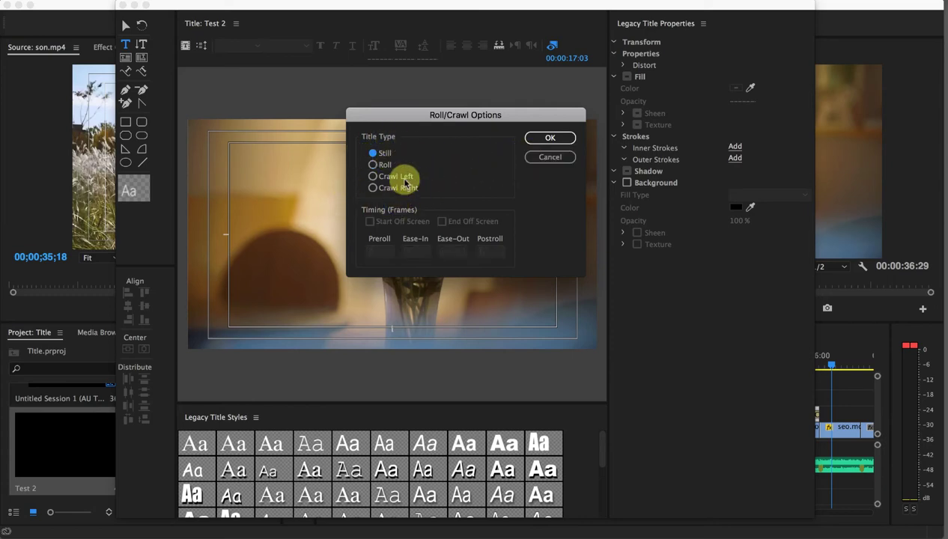
pyautogui.click(558, 141)
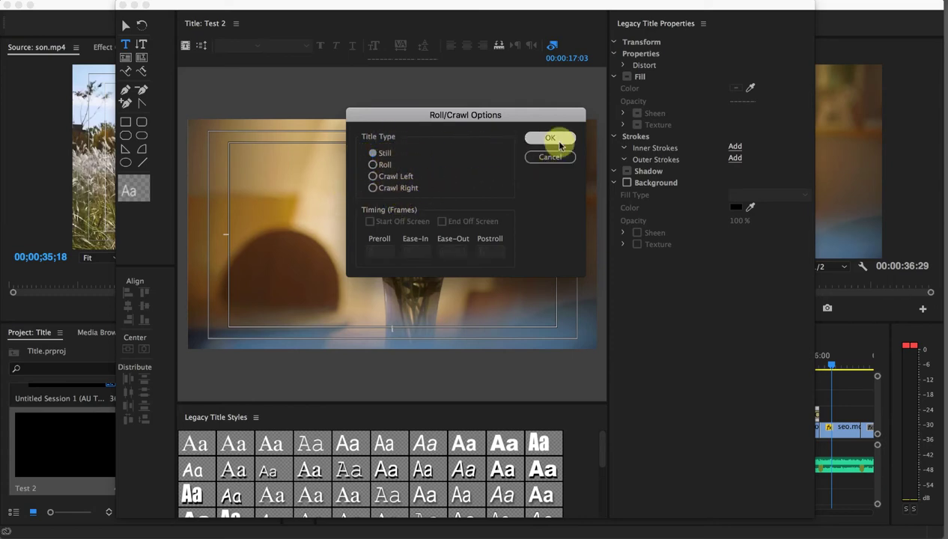
pyautogui.click(125, 45)
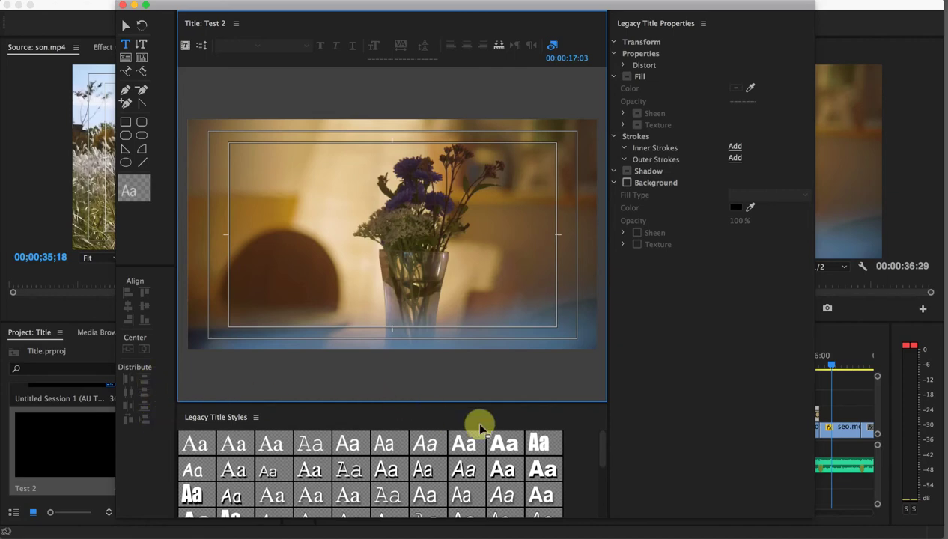
pyautogui.moveTo(603, 448); pyautogui.dragTo(605, 503)
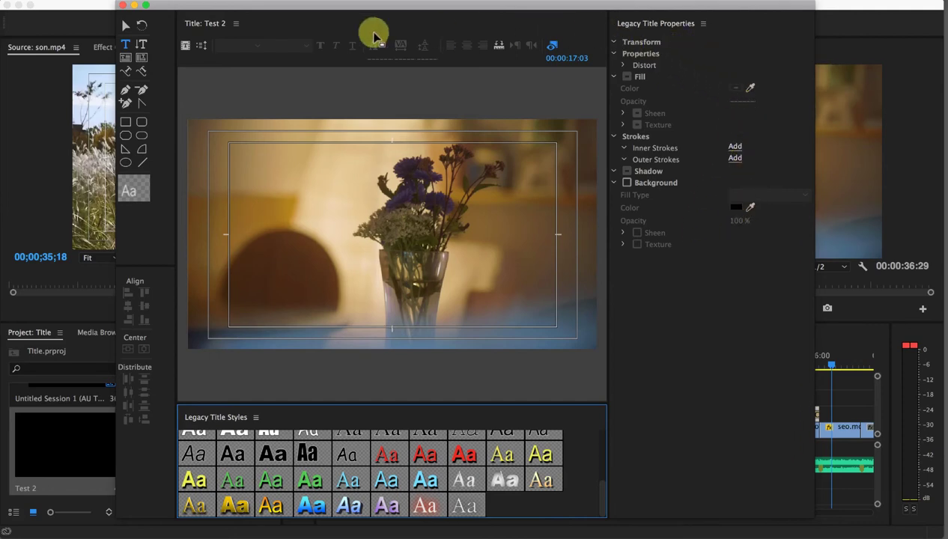
pyautogui.moveTo(256, 6); pyautogui.dragTo(358, 9)
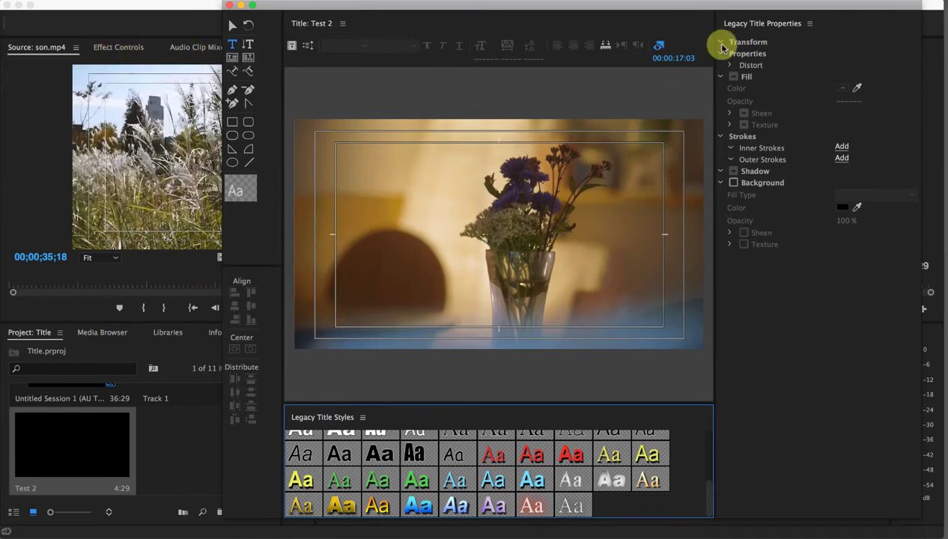
pyautogui.moveTo(710, 9); pyautogui.dragTo(554, 9)
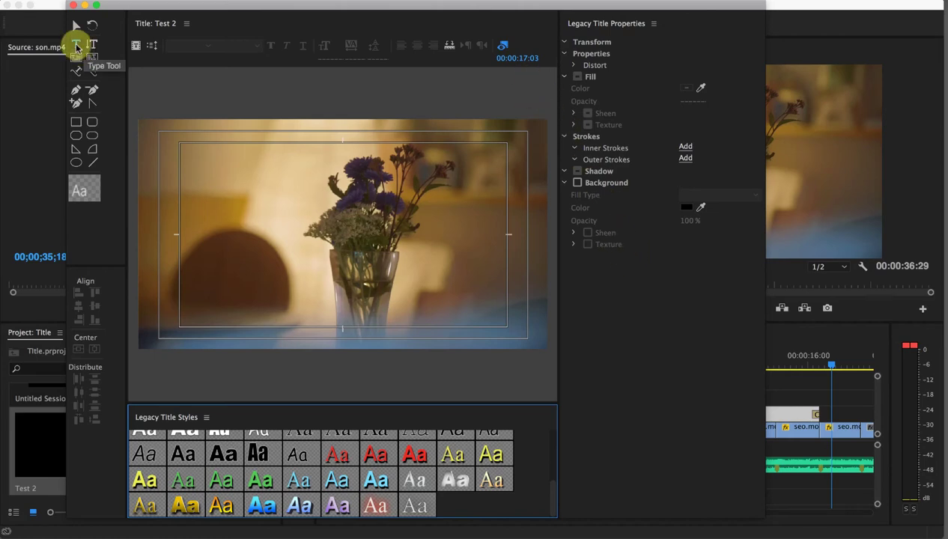
# Add text beside the flowers with the Type Tool and replace its mistyped Latin letters with a two-character Korean word
pyautogui.click(76, 45)
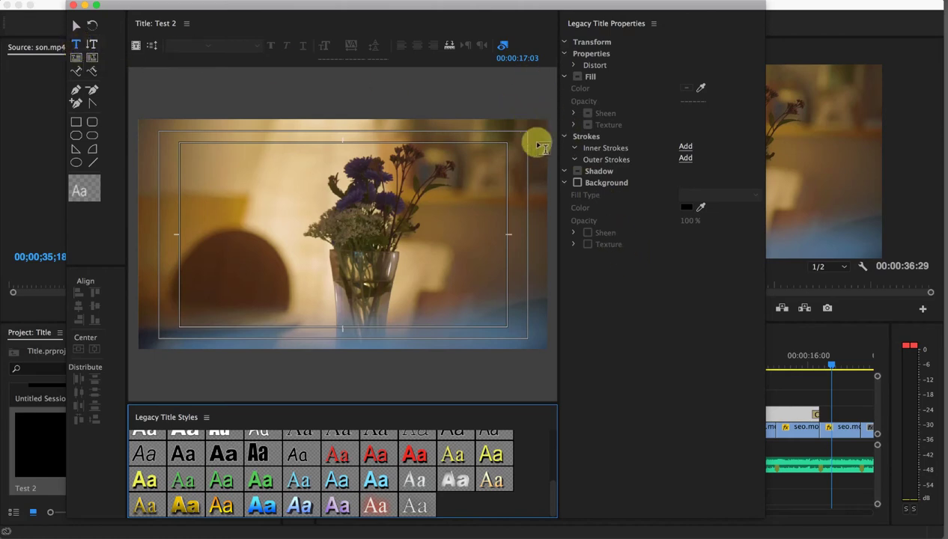
pyautogui.click(438, 201)
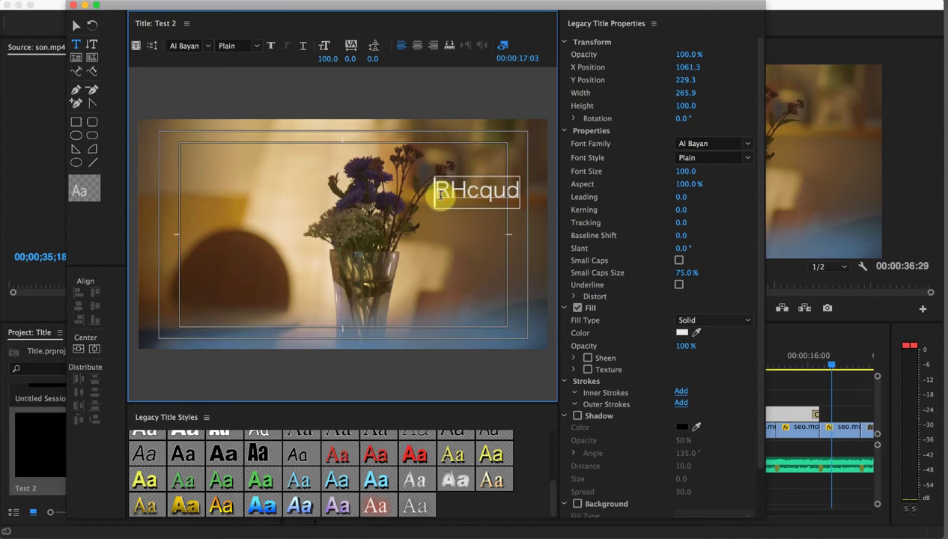
pyautogui.moveTo(440, 193); pyautogui.dragTo(520, 200)
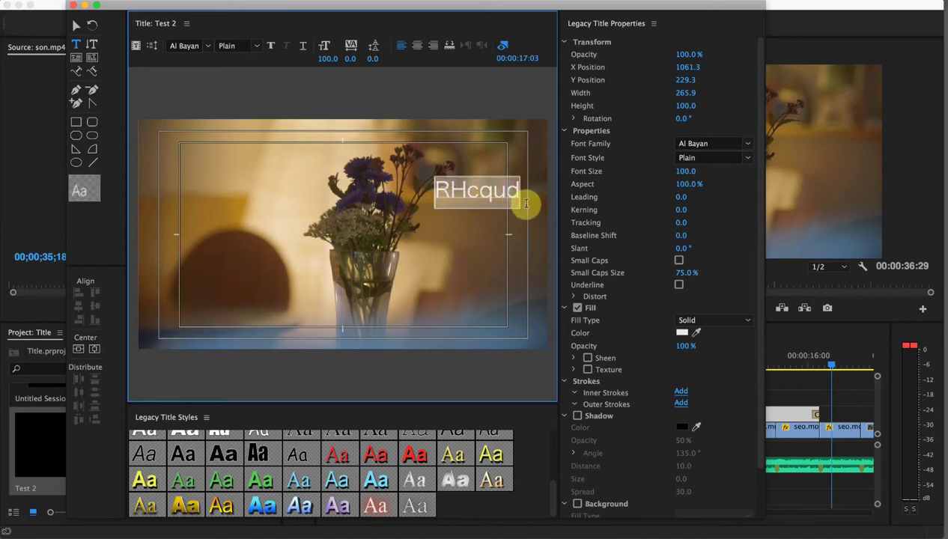
pyautogui.press('super+space')
pyautogui.press('BackSpace')
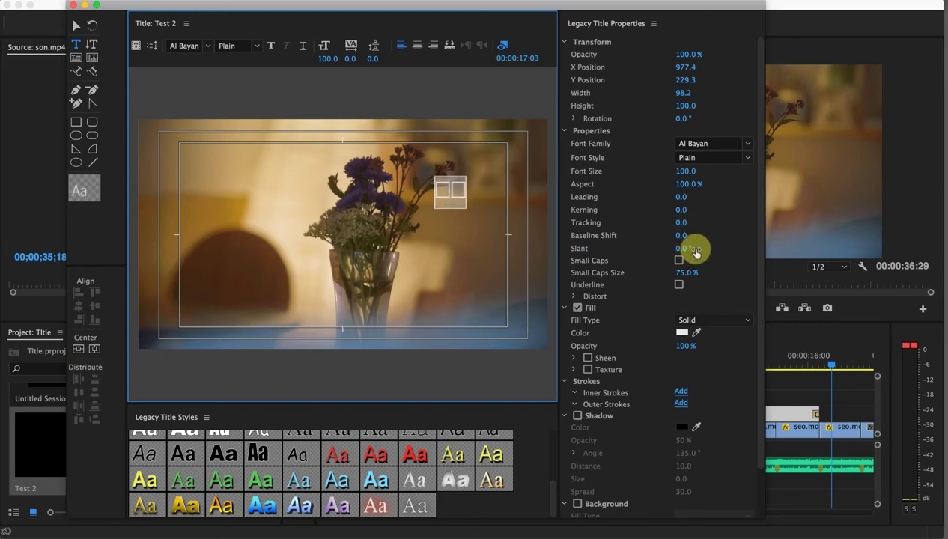
# Set the Korean title text's font to Apple SD Gothic Neo in the SemiBold style
pyautogui.click(208, 48)
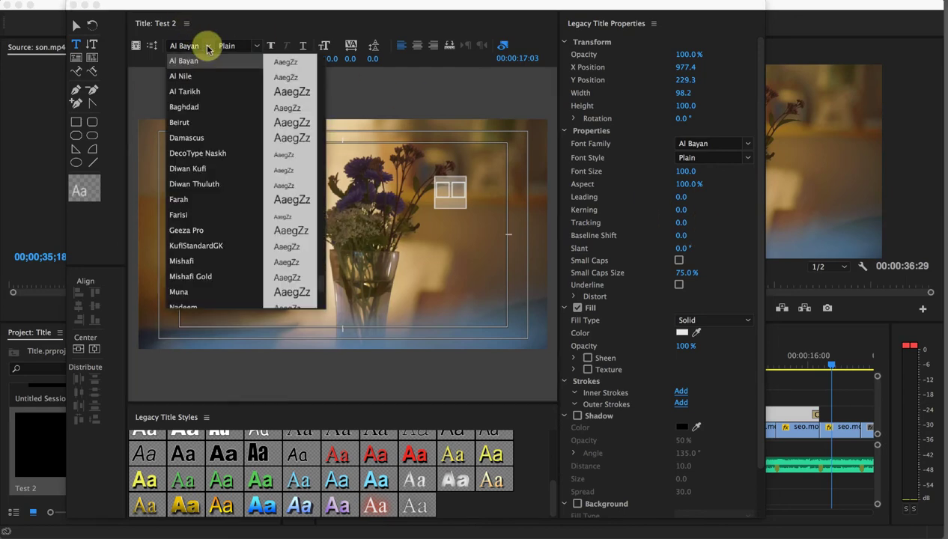
pyautogui.scroll(-1, 209, 100)
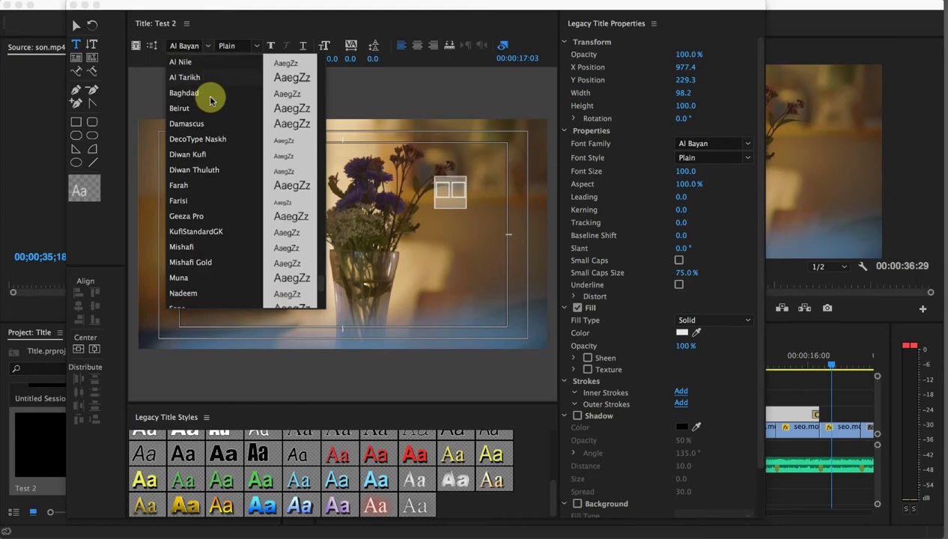
pyautogui.scroll(-14, 209, 100)
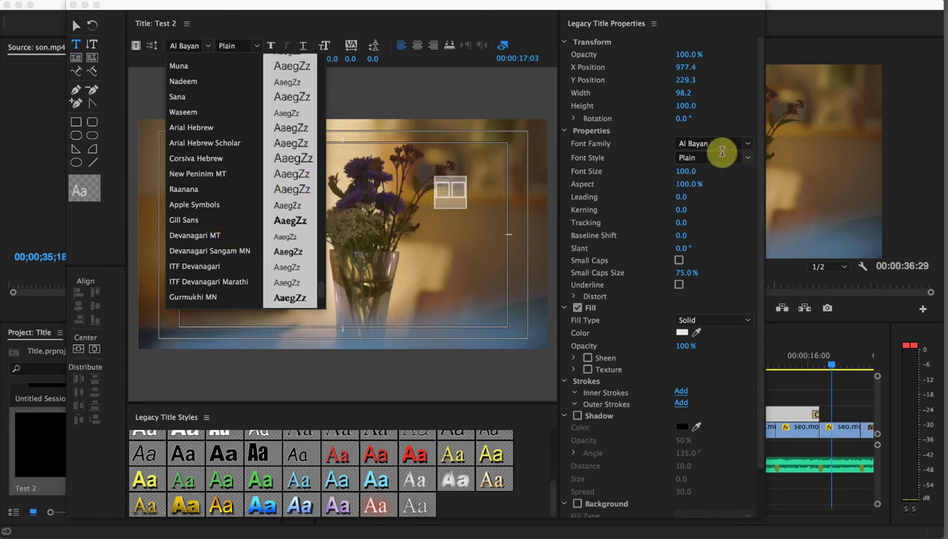
pyautogui.scroll(-3, 218, 223)
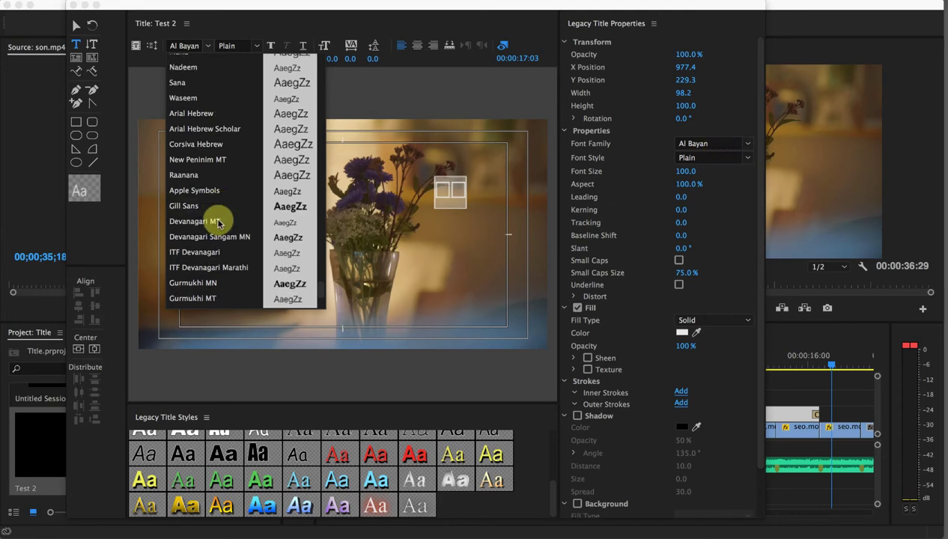
pyautogui.scroll(-15, 234, 218)
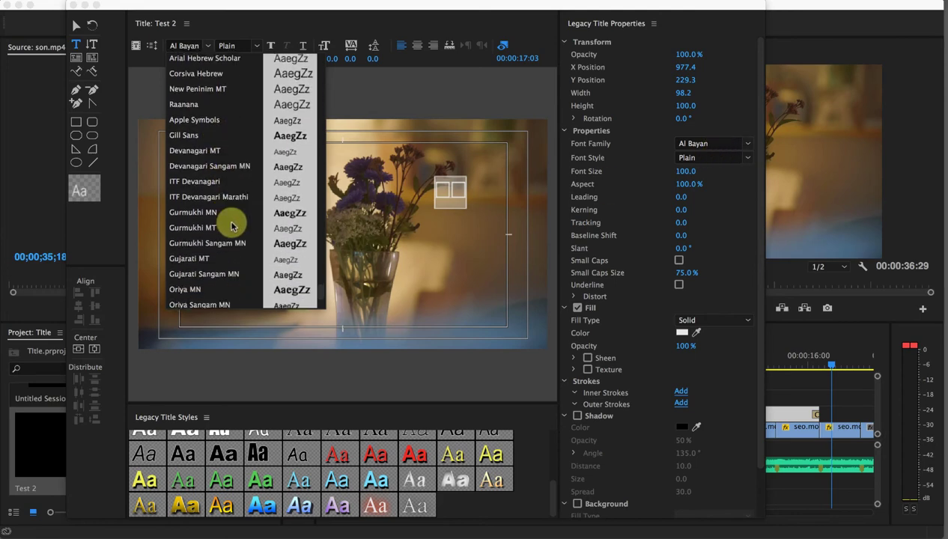
pyautogui.scroll(-5, 233, 245)
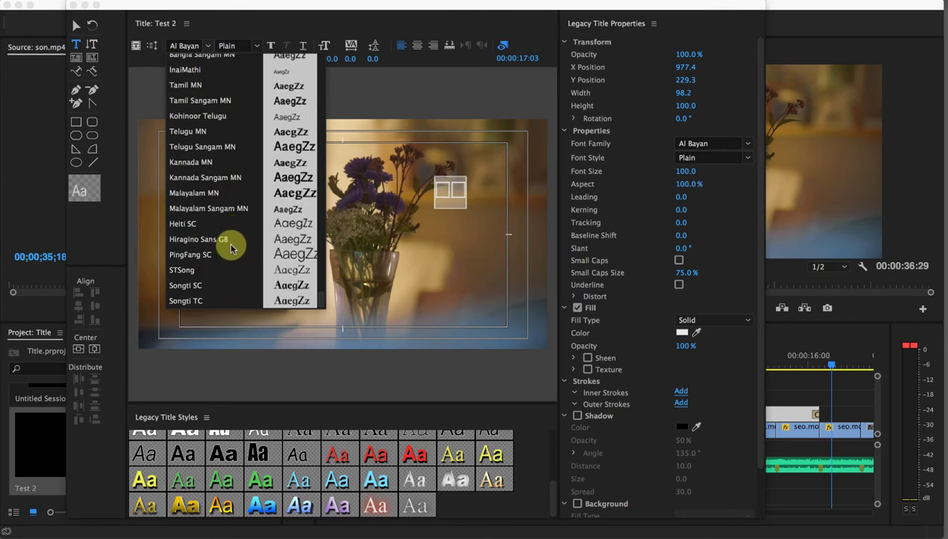
pyautogui.scroll(20, 222, 256)
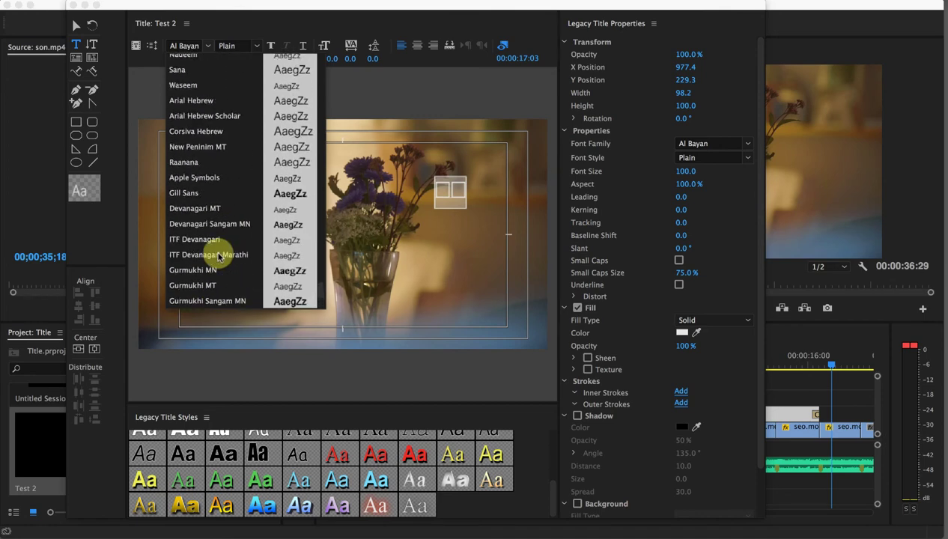
pyautogui.scroll(20, 219, 257)
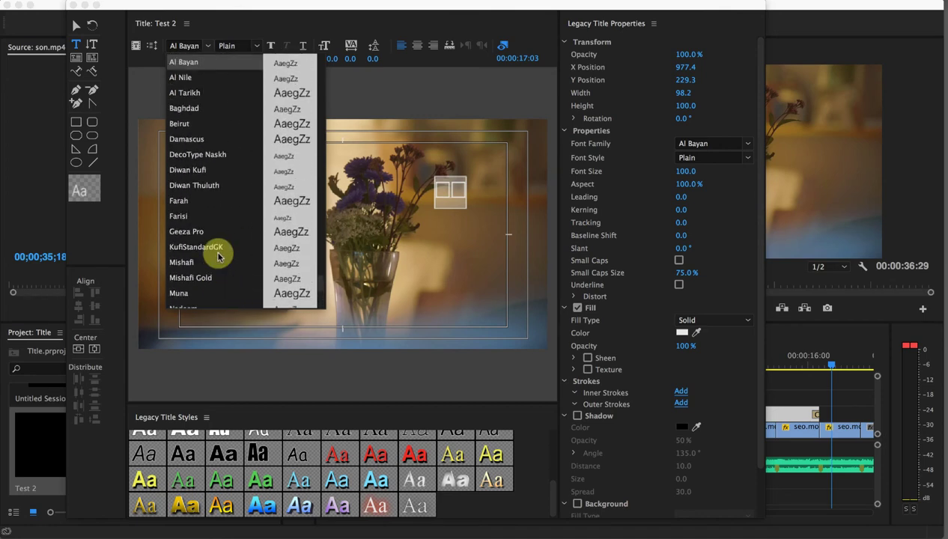
pyautogui.scroll(15, 219, 257)
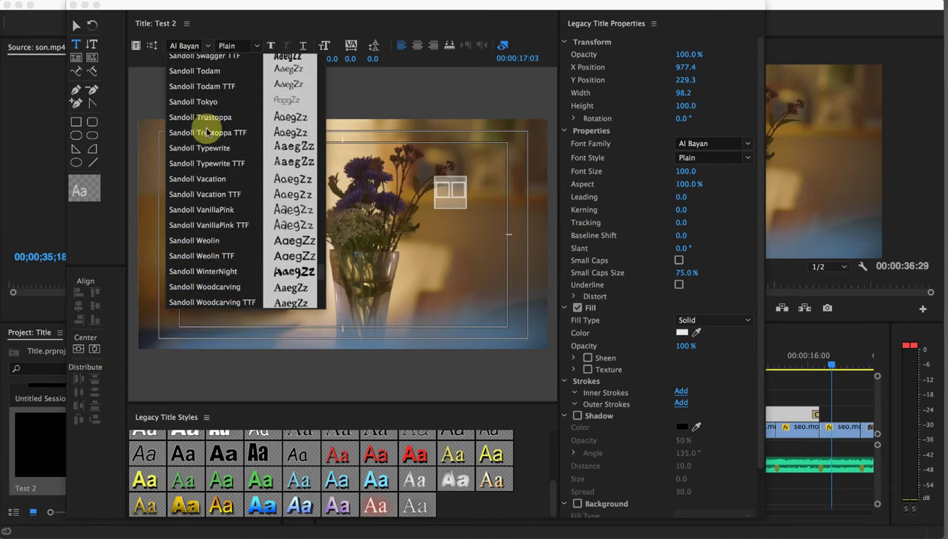
pyautogui.scroll(15, 188, 216)
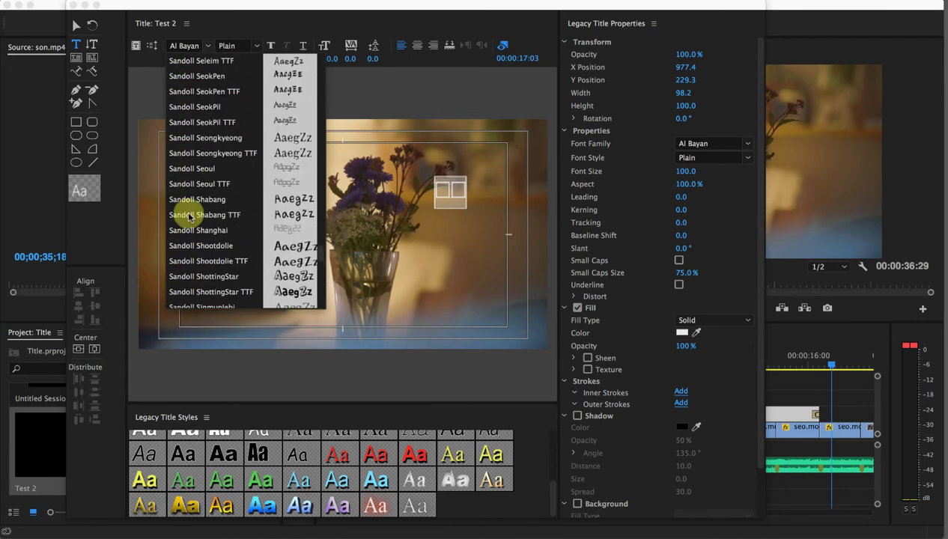
pyautogui.scroll(15, 188, 216)
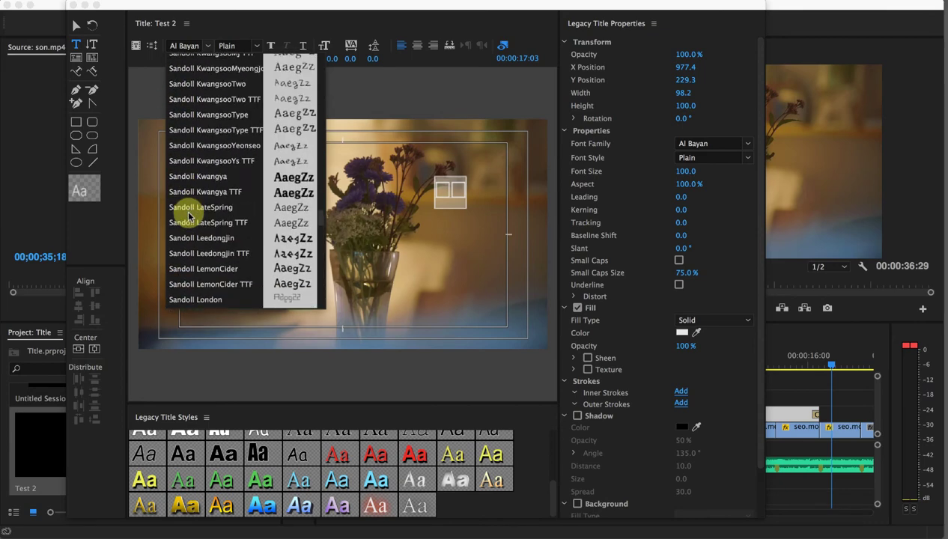
pyautogui.scroll(20, 188, 215)
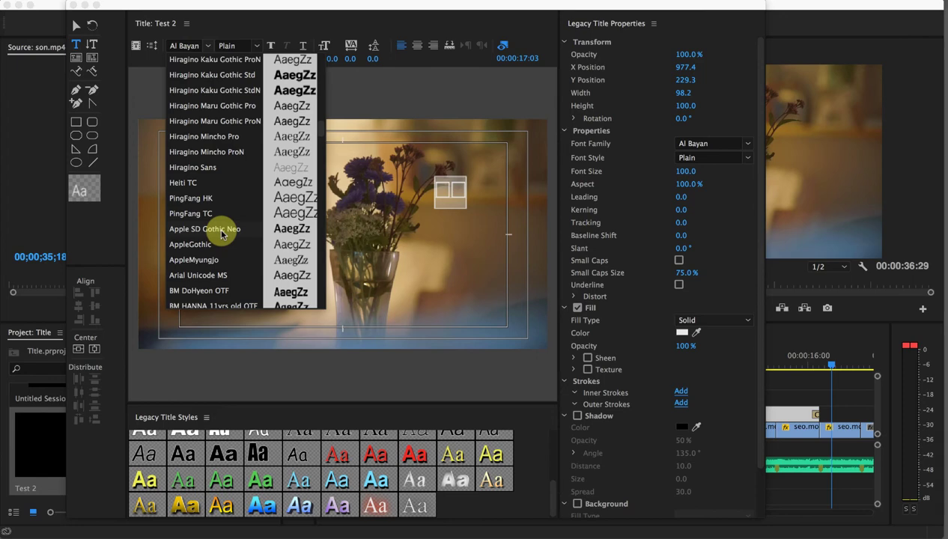
pyautogui.click(222, 234)
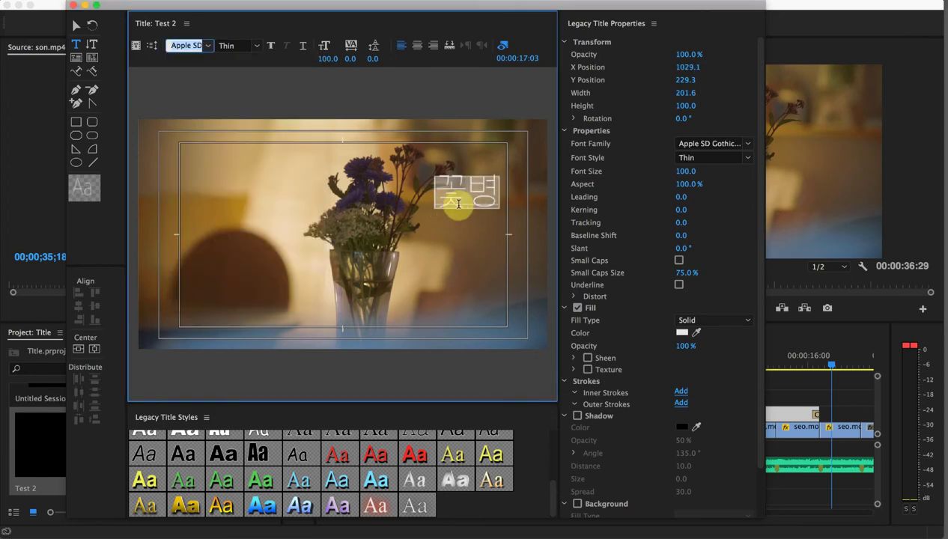
pyautogui.click(260, 48)
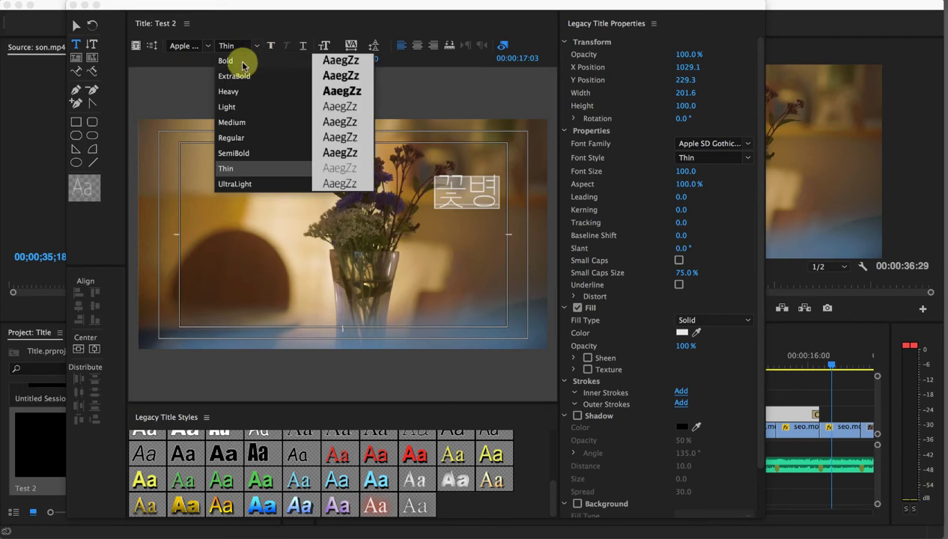
pyautogui.click(251, 155)
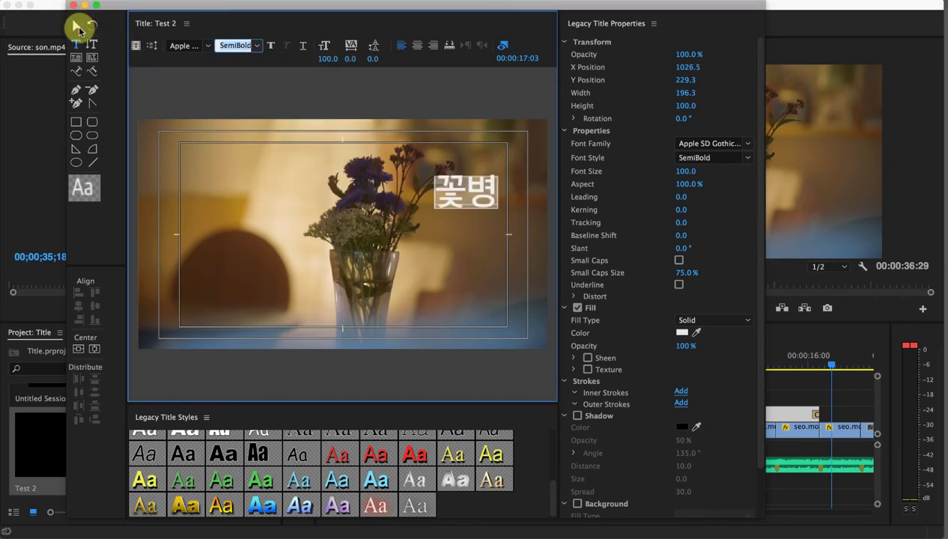
# Move the title text with the Selection Tool to the bright area beside the flowers and back over the blooms, at about X 757, Y 175
pyautogui.click(77, 26)
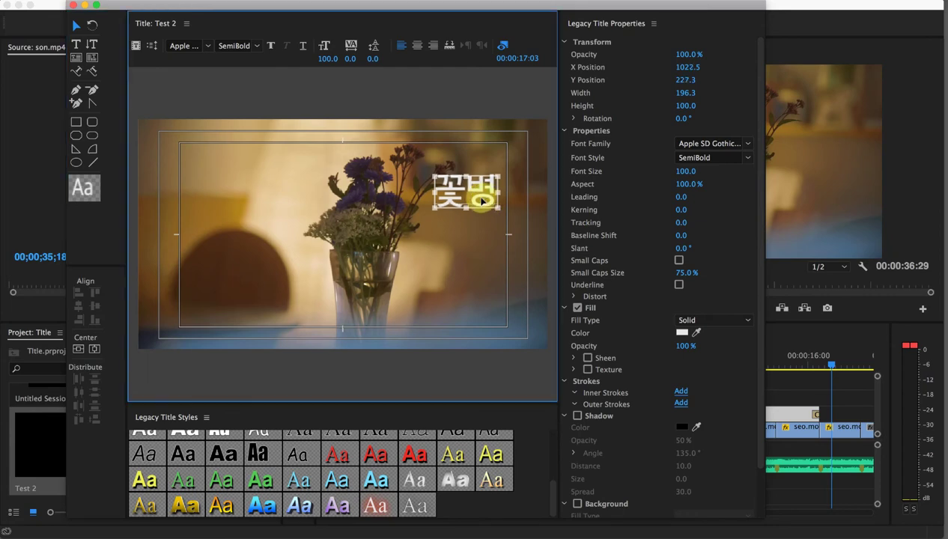
pyautogui.moveTo(470, 202); pyautogui.dragTo(300, 208)
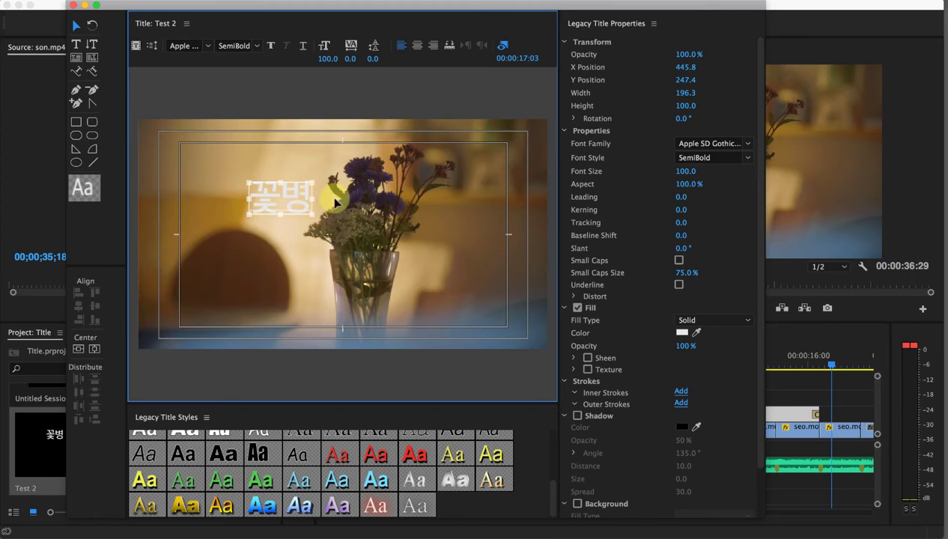
pyautogui.moveTo(294, 195); pyautogui.dragTo(394, 172)
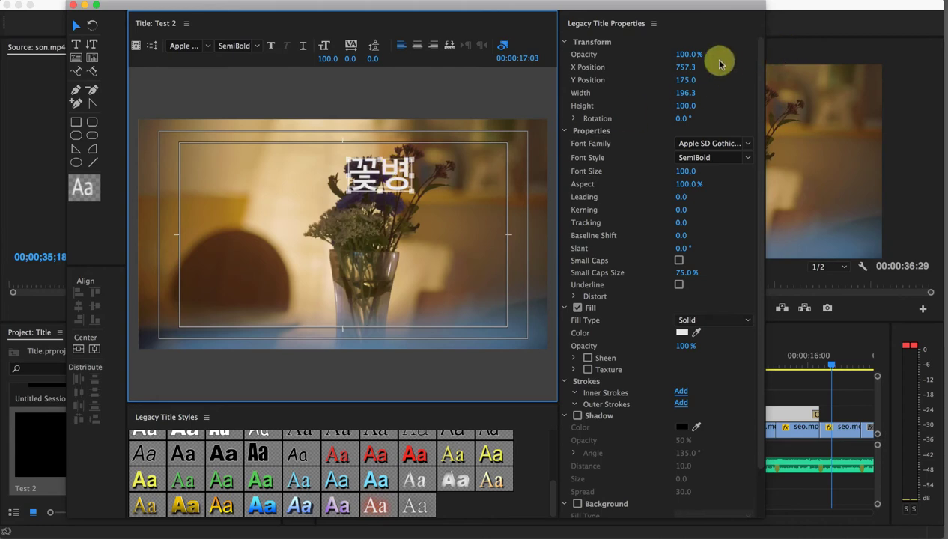
# Try lowering the title text's opacity to 73%, restore it to 100%, and collapse the Transform properties
pyautogui.click(687, 55)
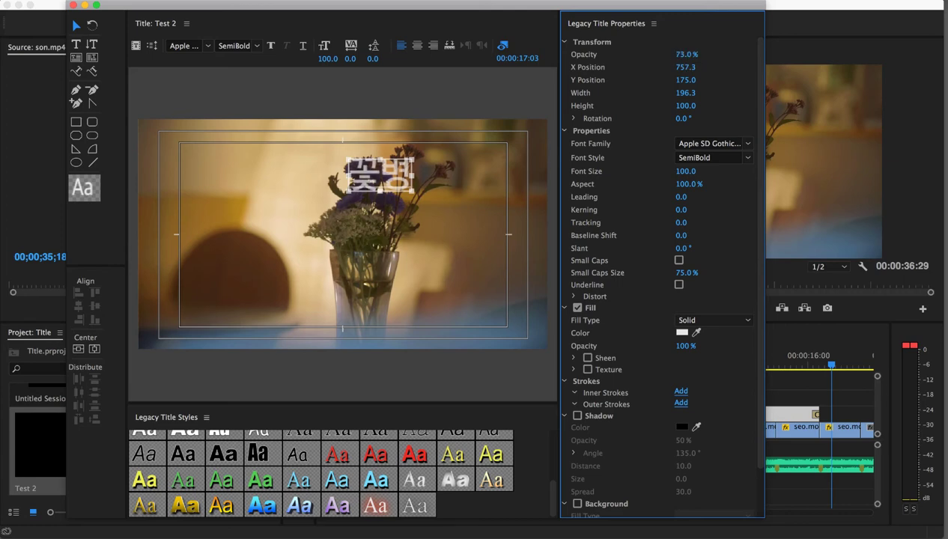
pyautogui.moveTo(687, 55); pyautogui.dragTo(707, 55)
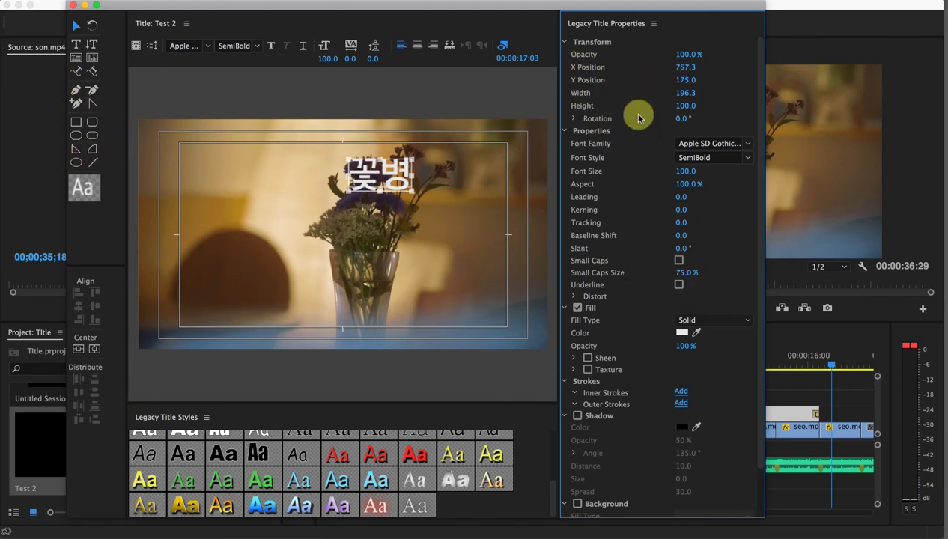
pyautogui.click(565, 43)
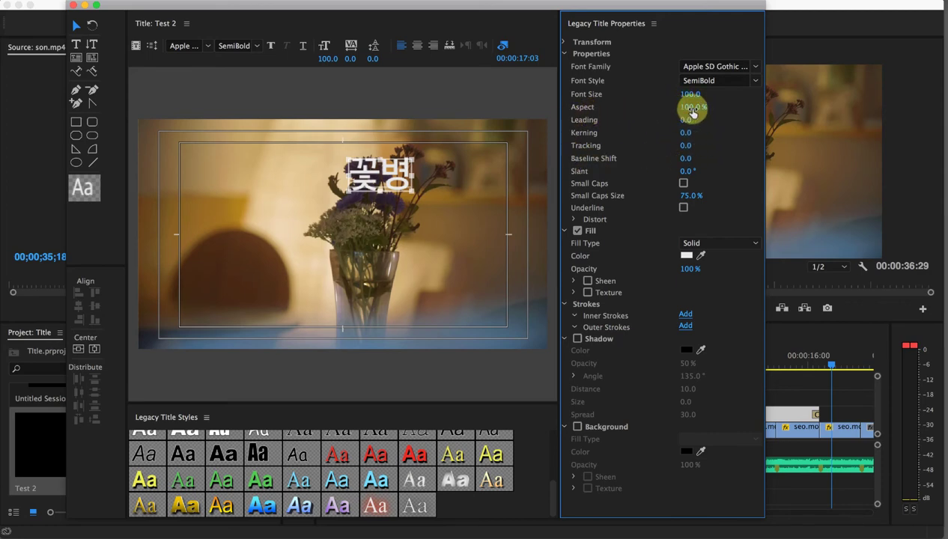
# Try narrowing the text's aspect to 49% and stretching it wide, and reset Aspect to 100%
pyautogui.moveTo(692, 106); pyautogui.dragTo(660, 106)
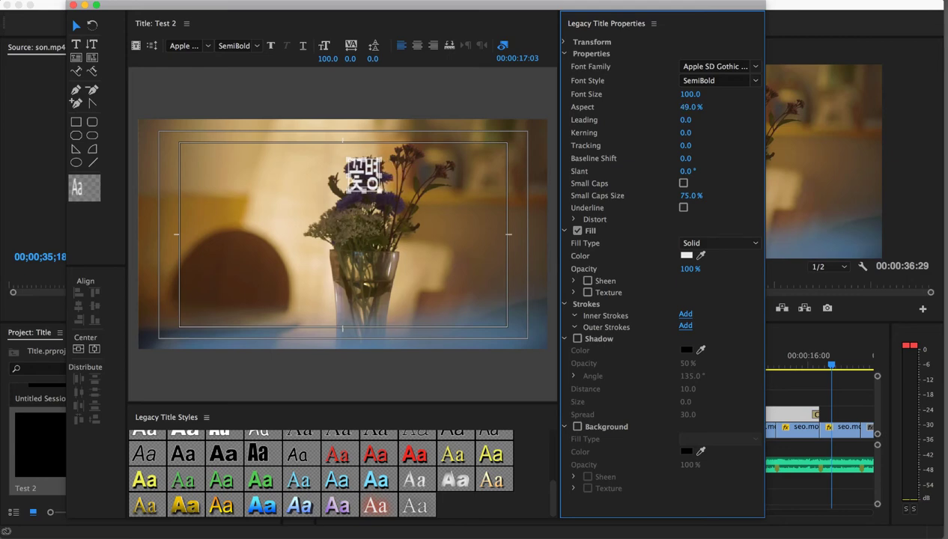
pyautogui.moveTo(660, 106); pyautogui.dragTo(814, 106)
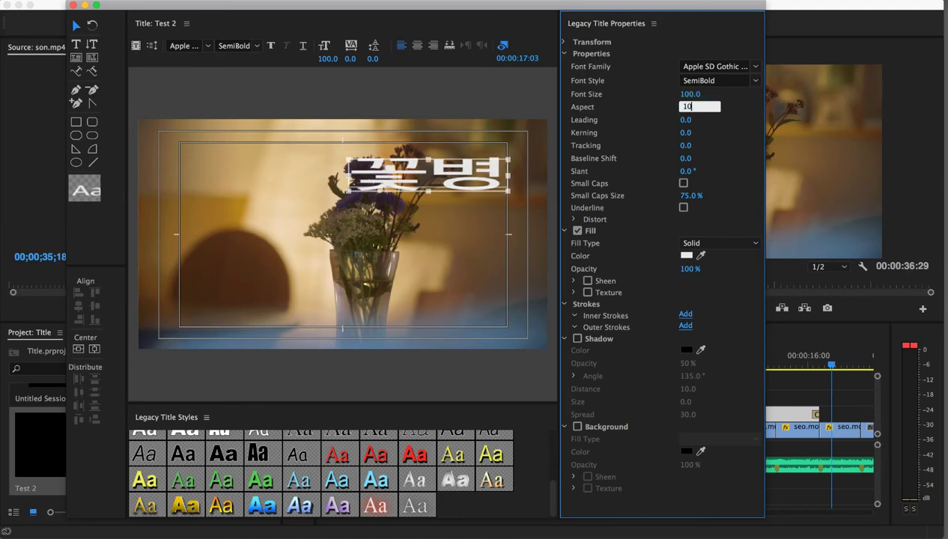
pyautogui.press('Return')
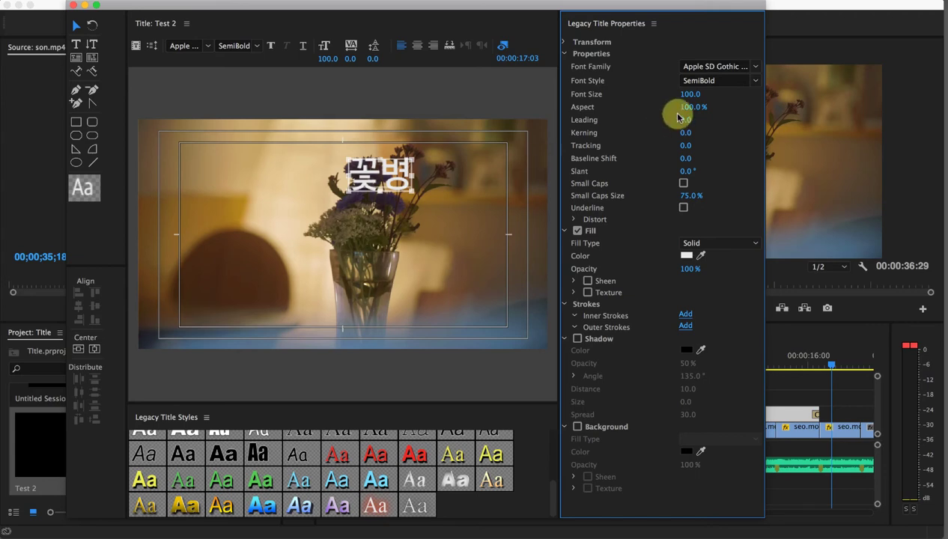
# Enlarge the title text over the flowers, undo the disproportionate resize, and scale it proportionally to a font size of 159
pyautogui.moveTo(690, 96)
pyautogui.mouseDown()
pyautogui.moveTo(701, 96)
pyautogui.moveTo(683, 93)
pyautogui.mouseUp()
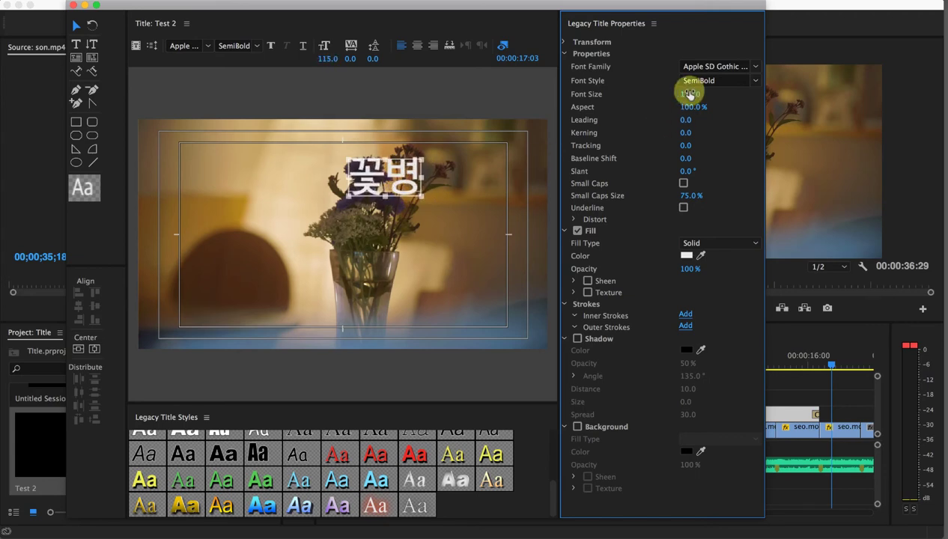
pyautogui.moveTo(372, 188); pyautogui.dragTo(320, 251)
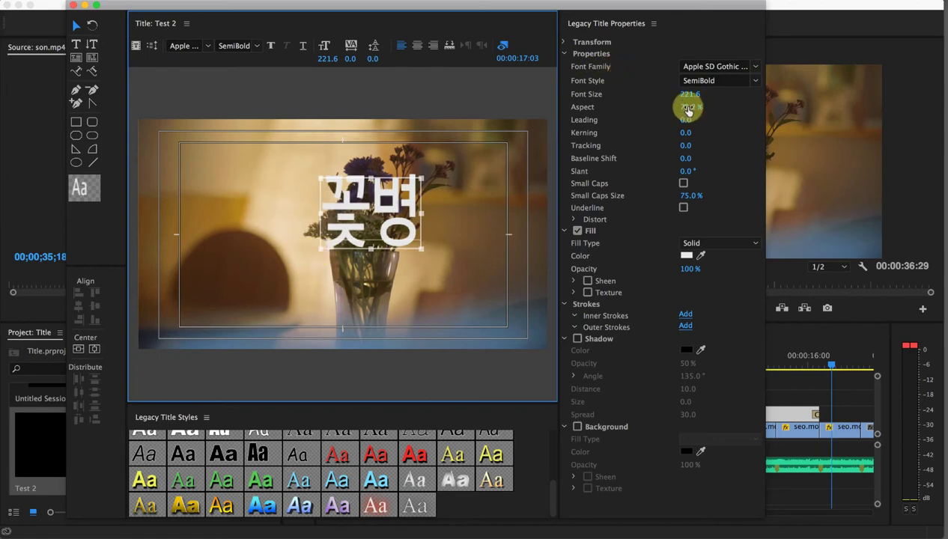
pyautogui.press('super+z')
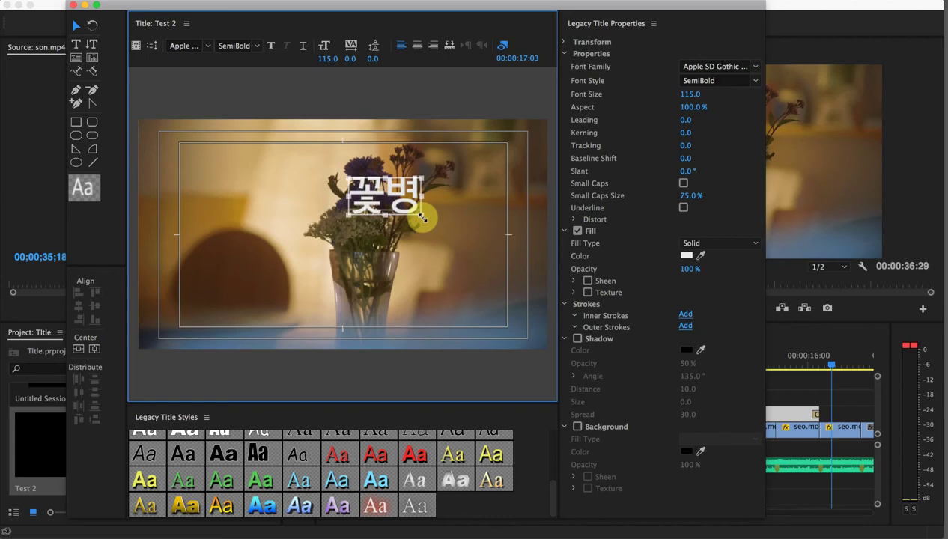
pyautogui.moveTo(422, 217); pyautogui.dragTo(450, 236)
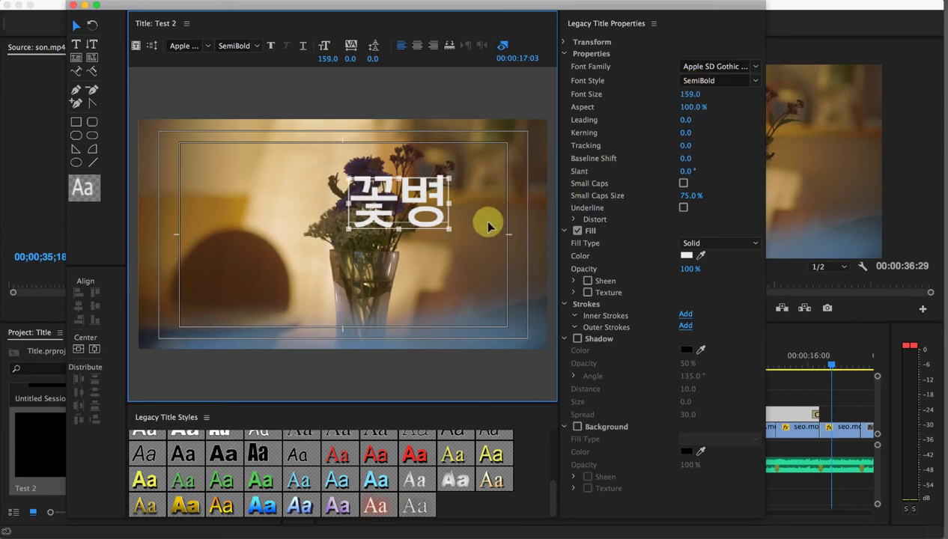
# Try adjusting the text's kerning and tracking, and return both values to 0
pyautogui.click(685, 134)
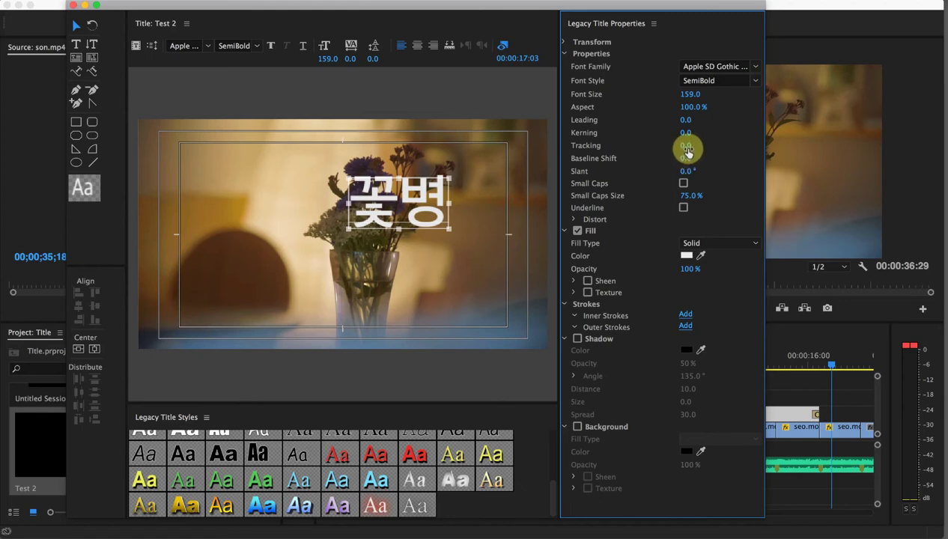
pyautogui.moveTo(686, 146)
pyautogui.mouseDown()
pyautogui.moveTo(731, 146)
pyautogui.moveTo(686, 146)
pyautogui.mouseUp()
pyautogui.moveTo(687, 146); pyautogui.dragTo(661, 146)
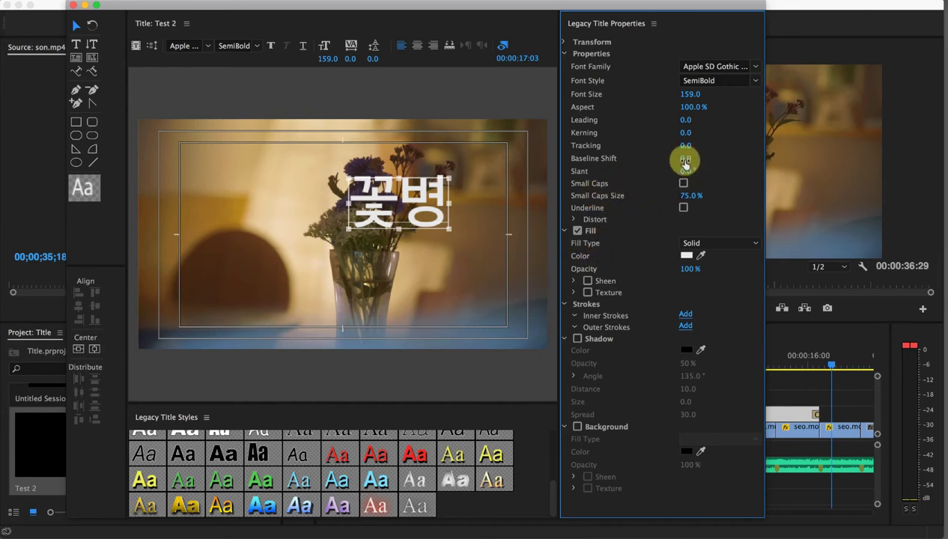
# Try a baseline shift of 59 and a slant on the title text, and reset both to 0
pyautogui.moveTo(684, 163); pyautogui.dragTo(728, 159)
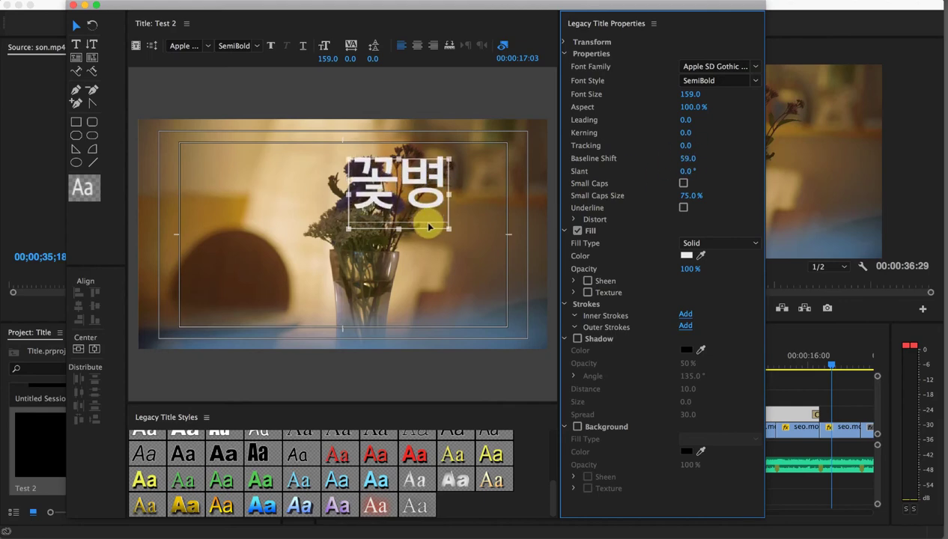
pyautogui.click(688, 158)
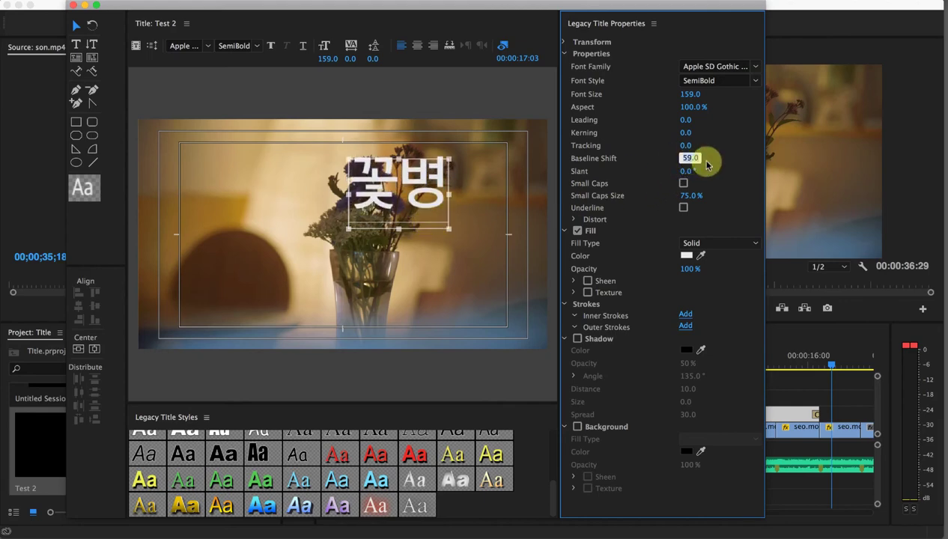
pyautogui.write('0')
pyautogui.press('Return')
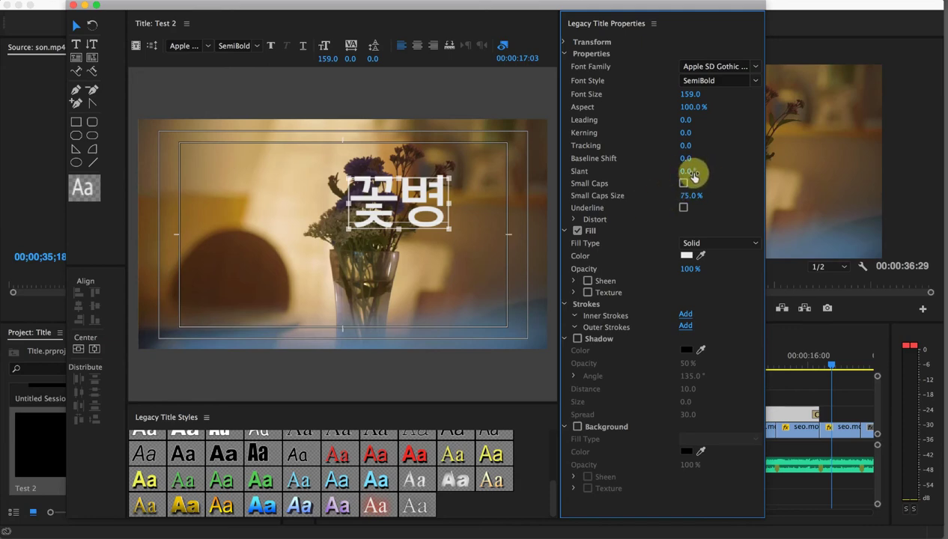
pyautogui.moveTo(670, 174)
pyautogui.mouseDown()
pyautogui.moveTo(659, 175)
pyautogui.moveTo(690, 170)
pyautogui.moveTo(677, 169)
pyautogui.mouseUp()
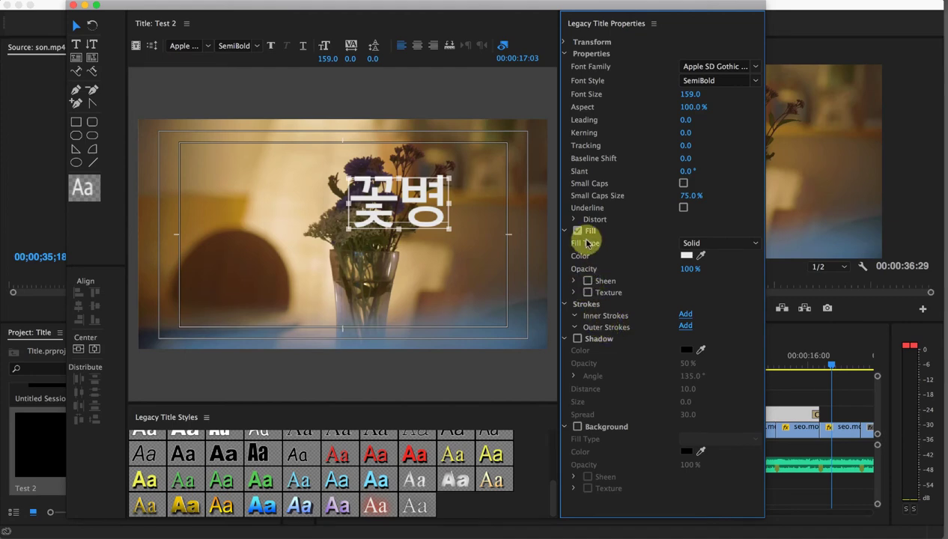
# Try an X distortion of -35% on the title text and reset it to 0
pyautogui.click(575, 220)
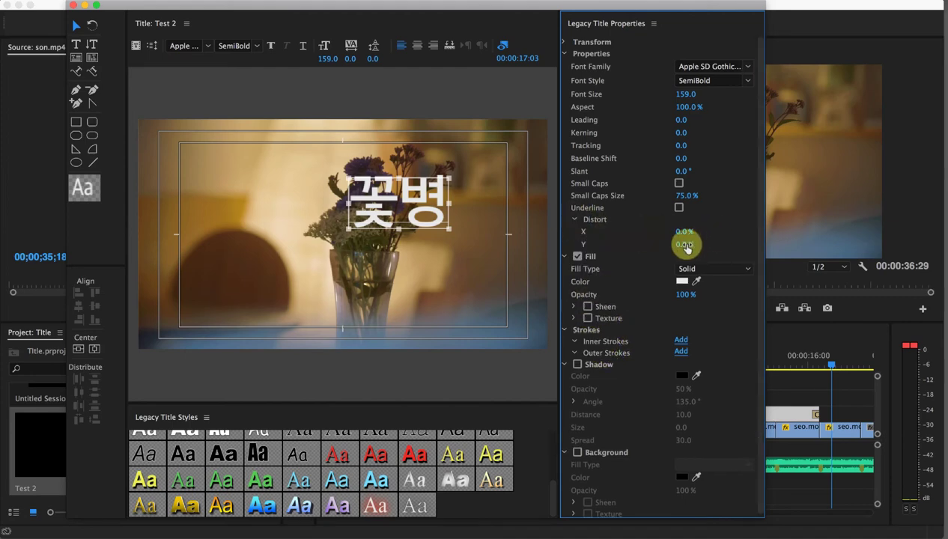
pyautogui.moveTo(683, 232); pyautogui.dragTo(656, 231)
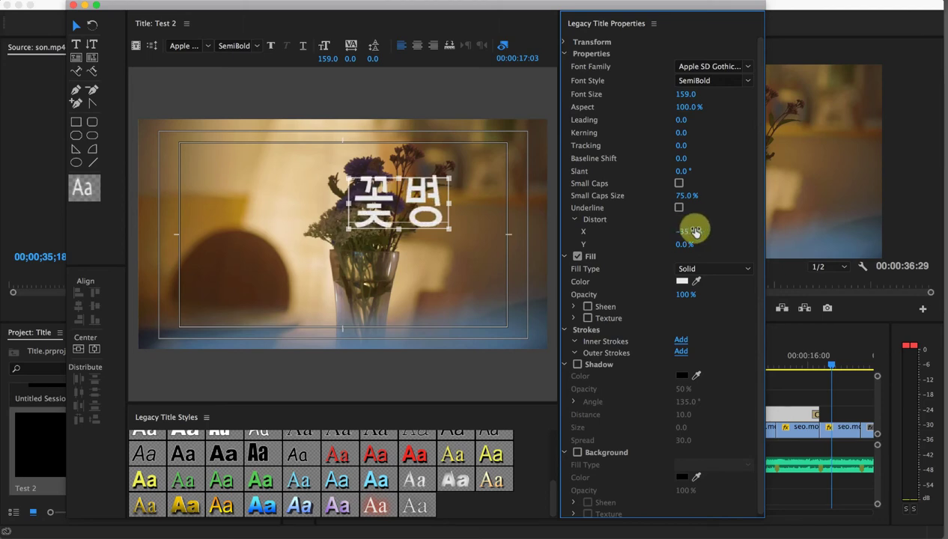
pyautogui.click(690, 230)
pyautogui.write('0')
pyautogui.press('Return')
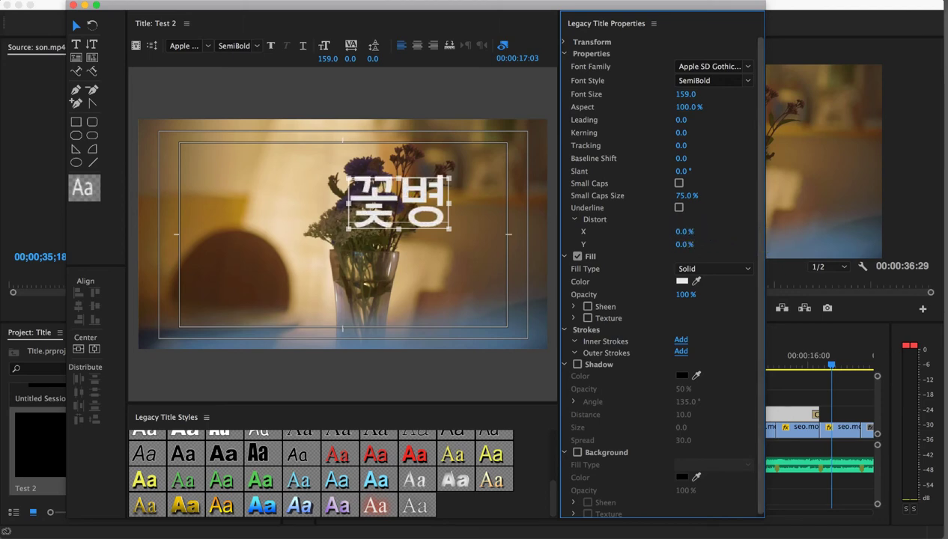
pyautogui.click(575, 218)
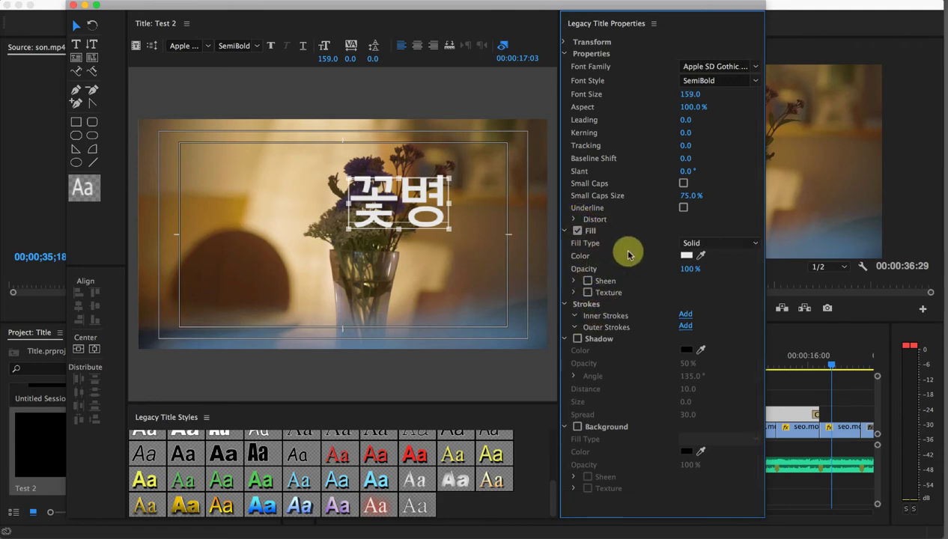
# Set the text's solid fill to beige E4C899 sampled from the footage, and move the text onto the bright wall beside the flowers
pyautogui.click(716, 244)
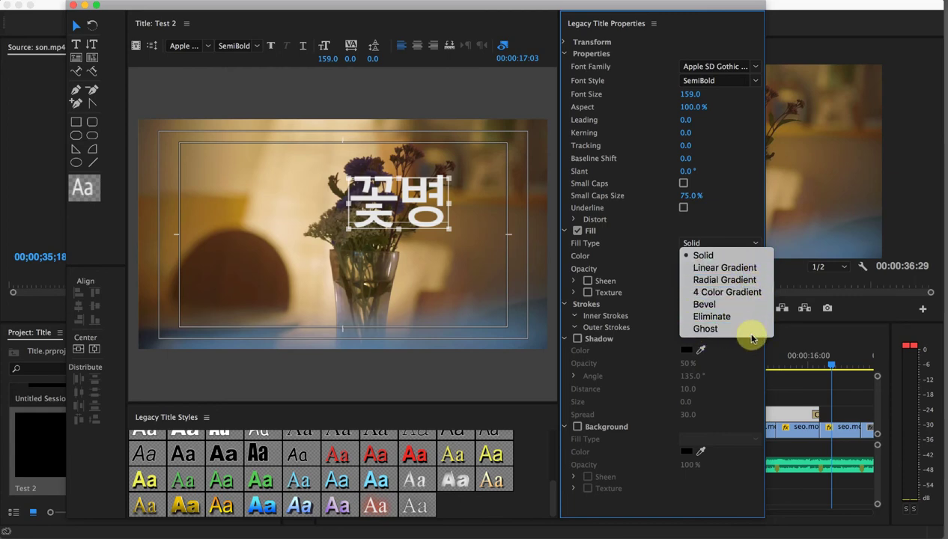
pyautogui.click(685, 259)
pyautogui.click(686, 256)
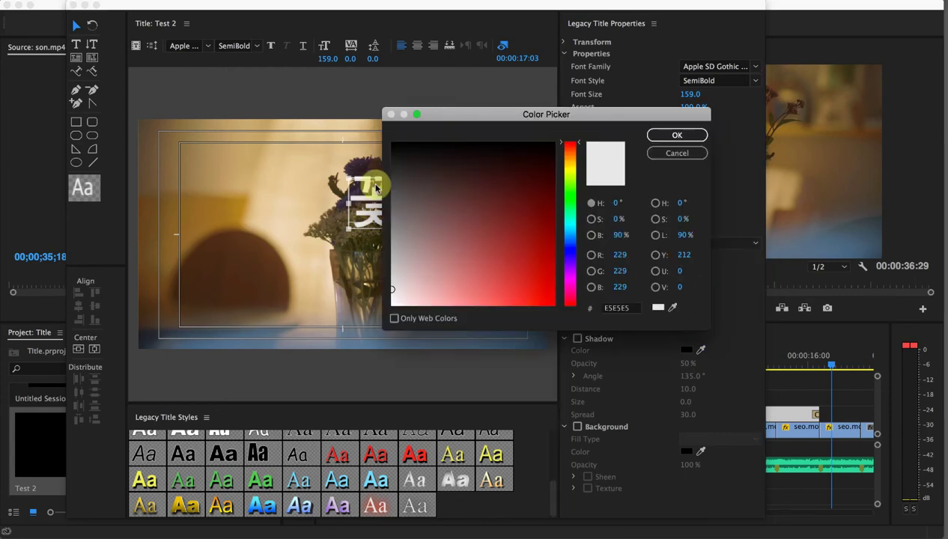
pyautogui.moveTo(452, 110); pyautogui.dragTo(475, 284)
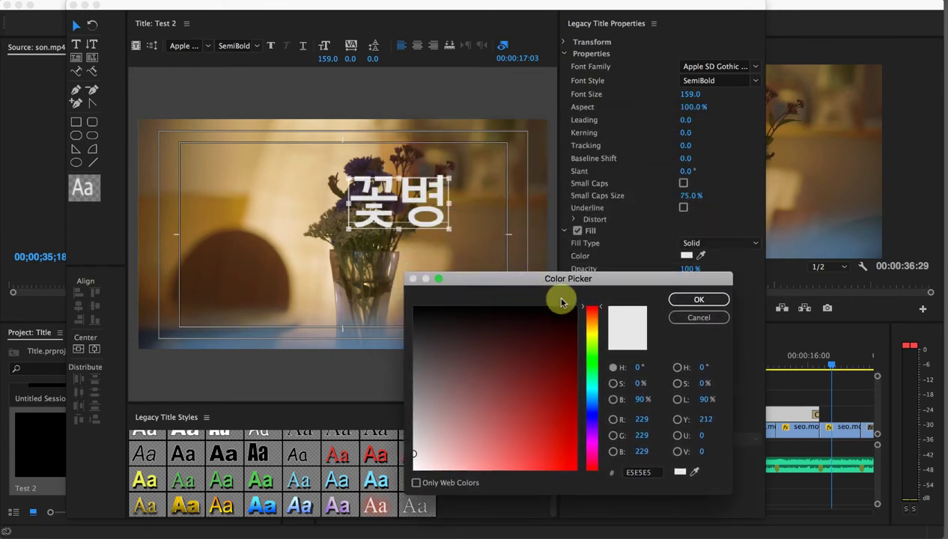
pyautogui.moveTo(570, 401); pyautogui.dragTo(556, 362)
pyautogui.moveTo(703, 472); pyautogui.dragTo(274, 191)
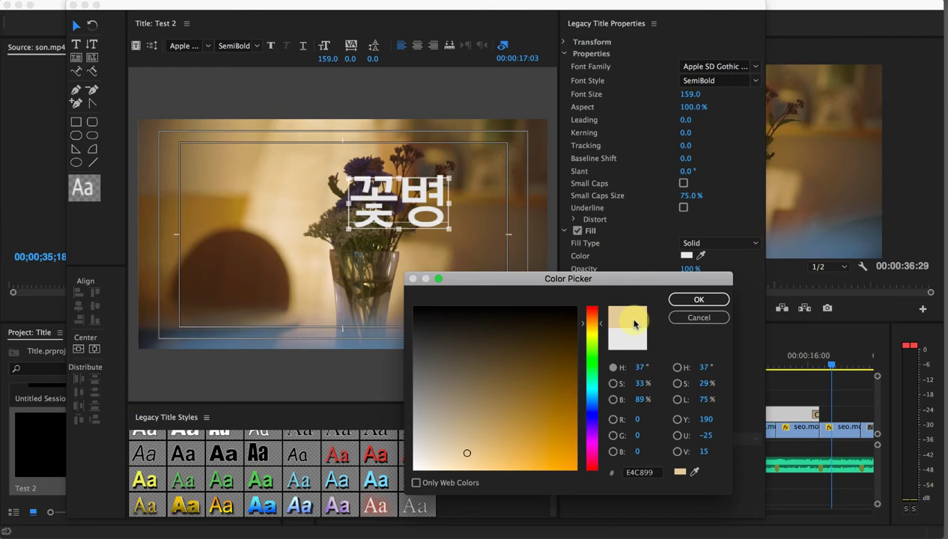
pyautogui.click(696, 300)
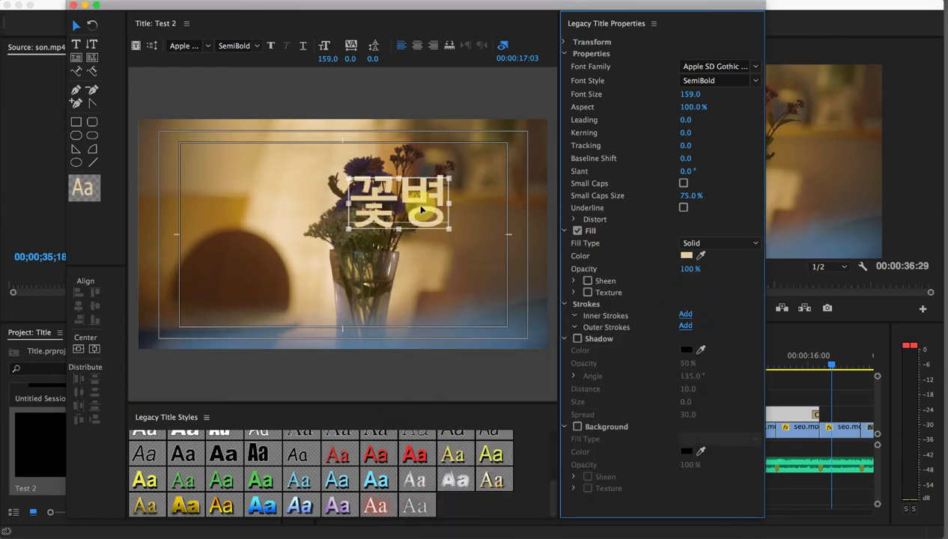
pyautogui.moveTo(429, 213); pyautogui.dragTo(313, 204)
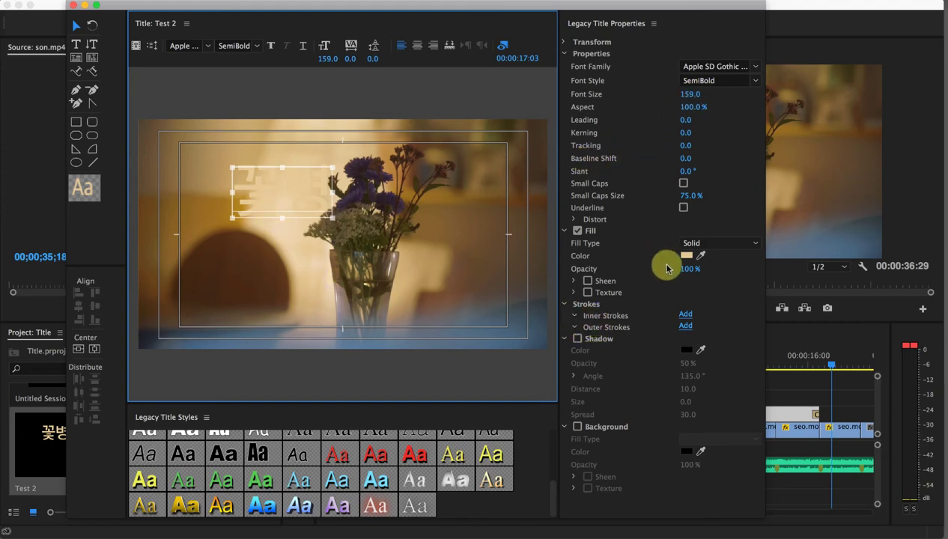
# Add a black outer stroke of size 7 to the title text, keeping the Edge type and Solid fill
pyautogui.click(686, 327)
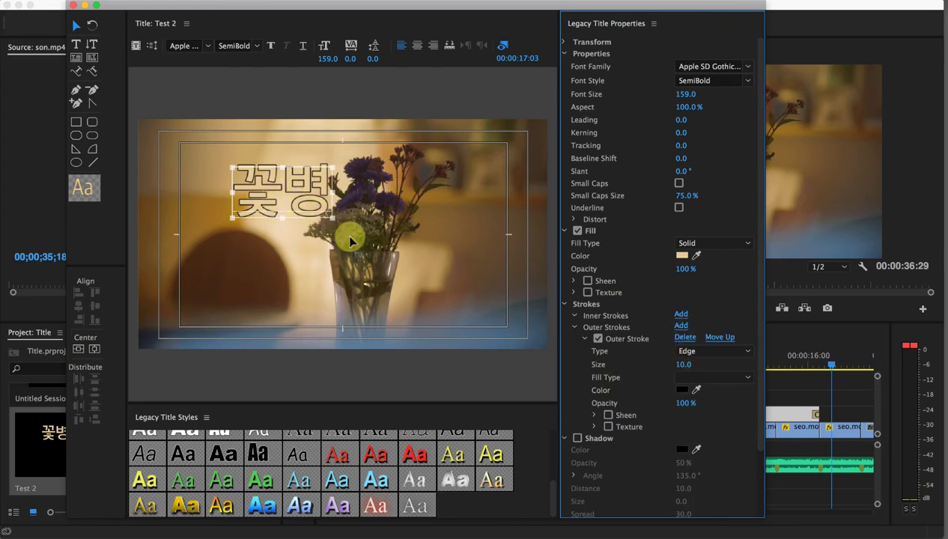
pyautogui.click(683, 364)
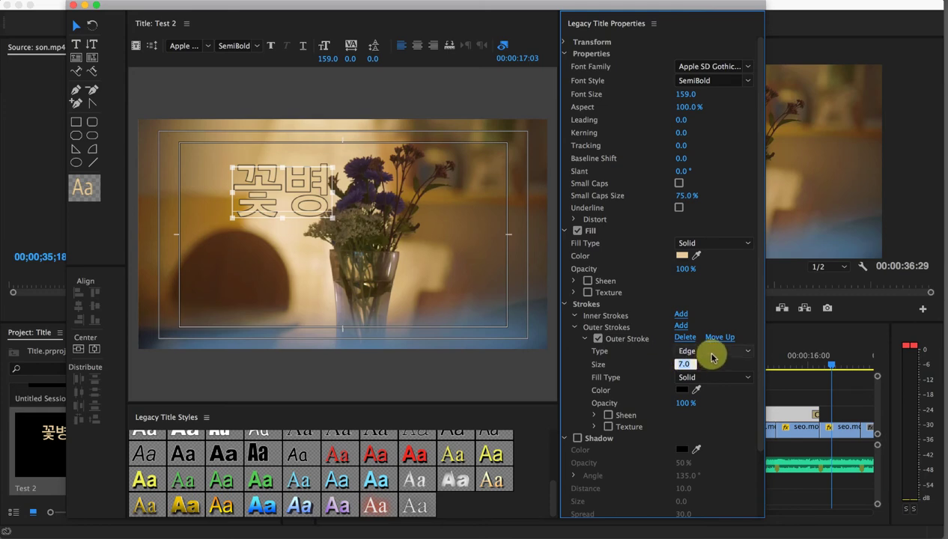
pyautogui.click(712, 351)
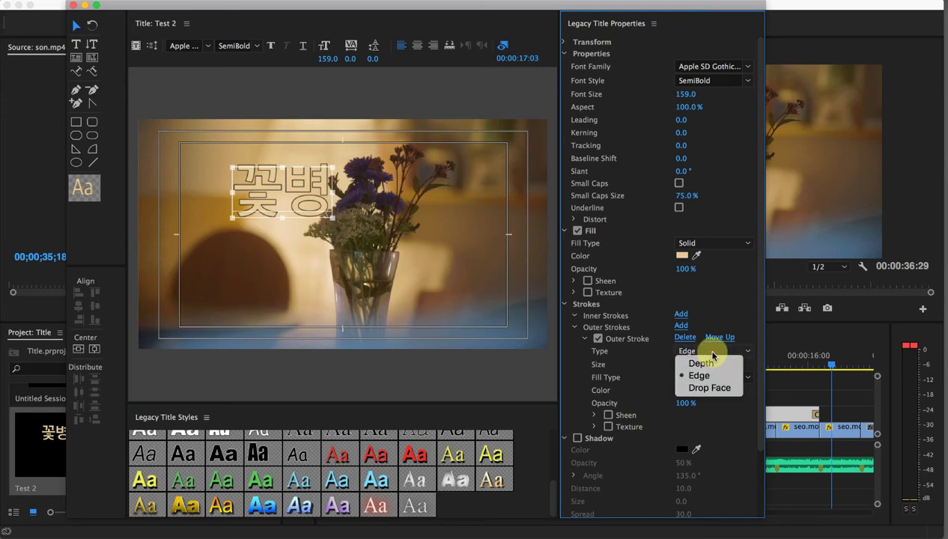
pyautogui.click(726, 309)
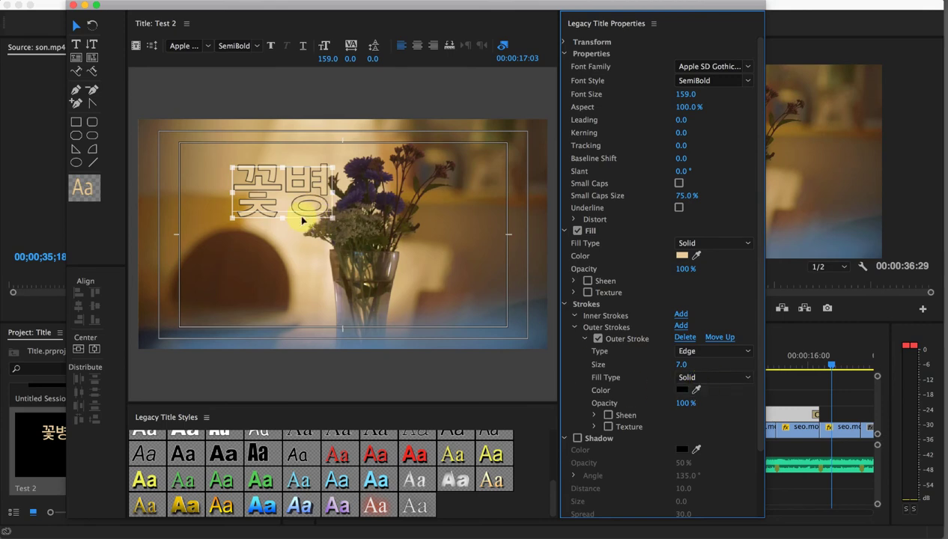
pyautogui.click(717, 377)
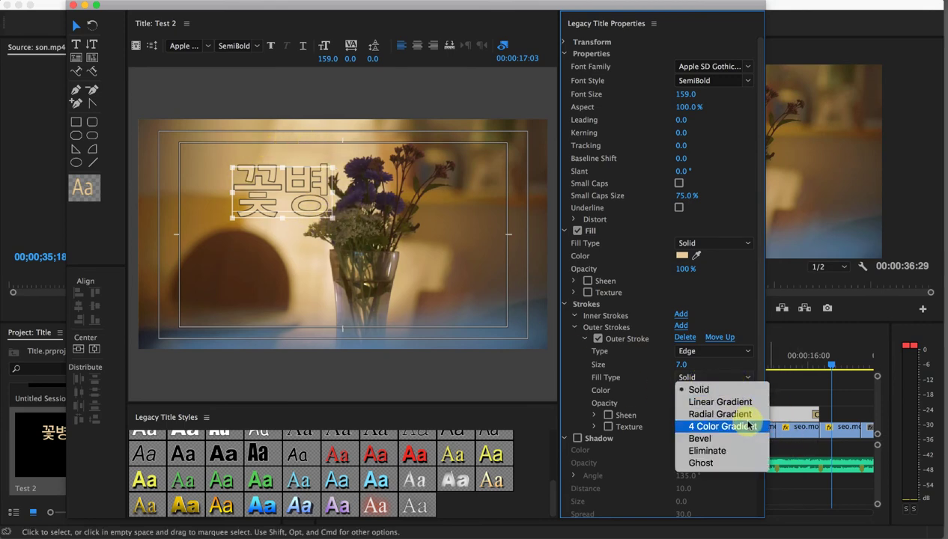
pyautogui.click(730, 321)
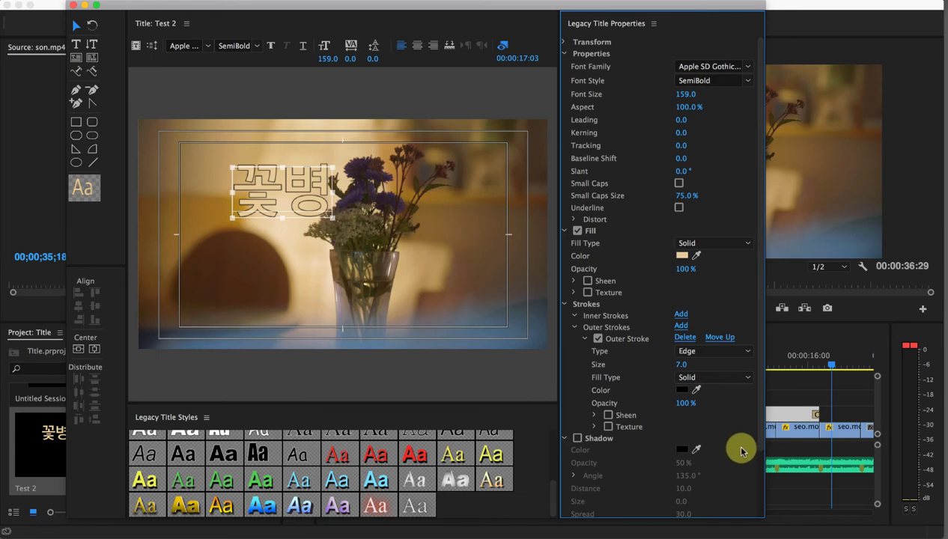
pyautogui.click(575, 327)
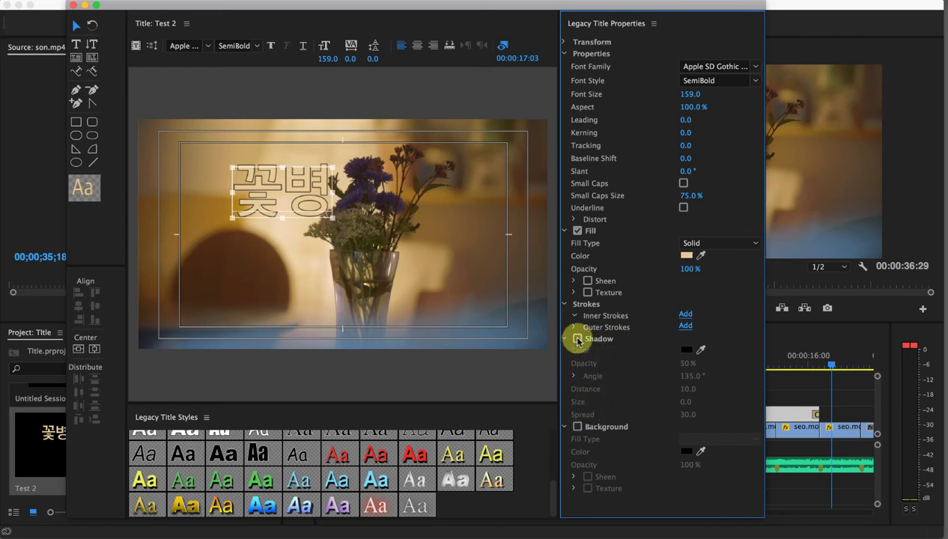
# Turn on the title text's shadow and disable its outer stroke
pyautogui.click(577, 339)
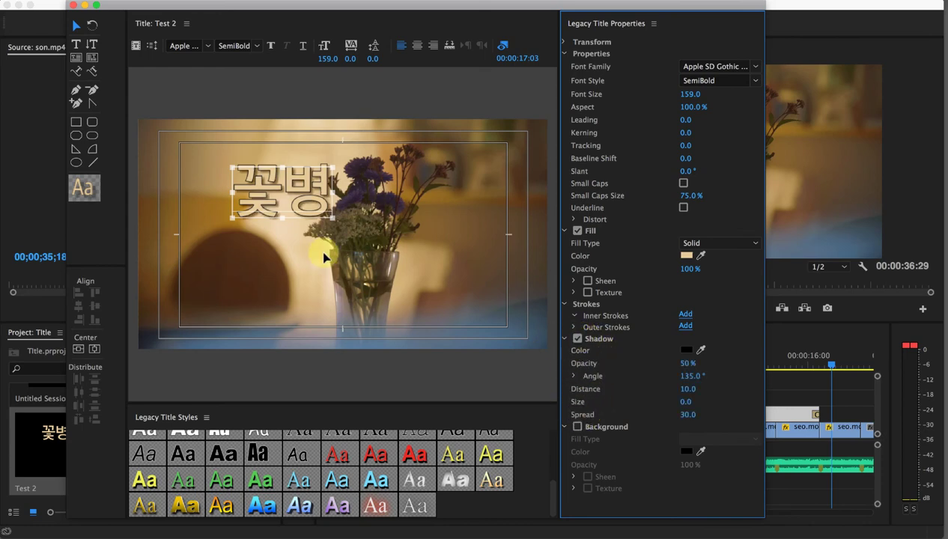
pyautogui.click(575, 329)
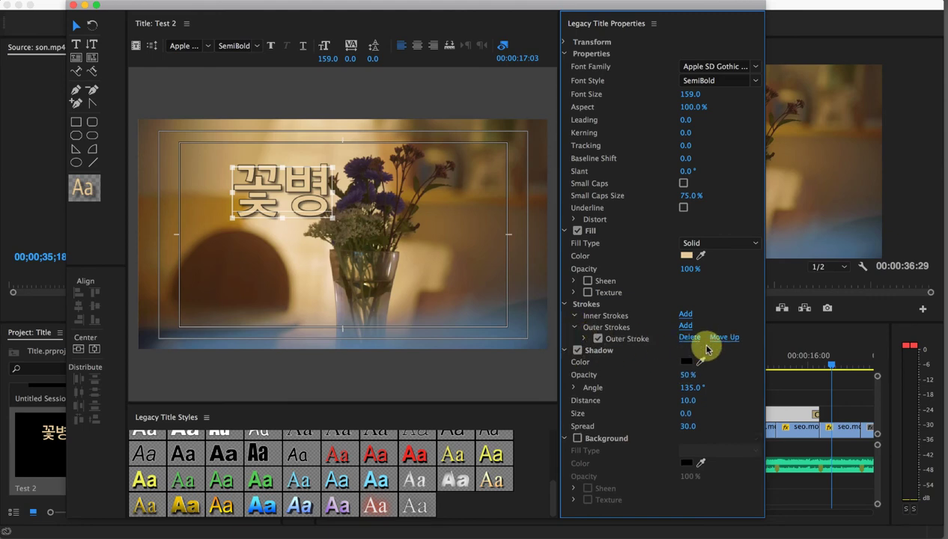
pyautogui.click(598, 339)
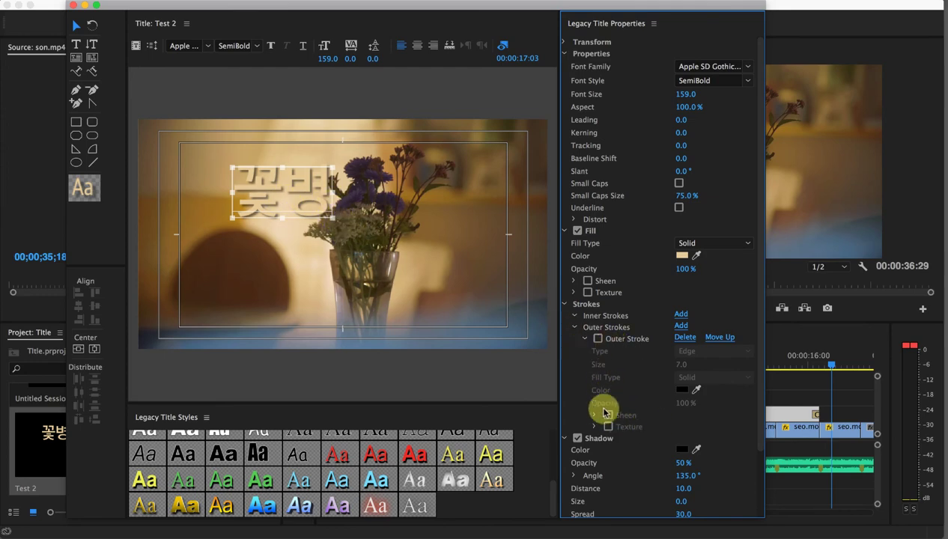
# Set the shadow's opacity to 66%, try an angle of -232°, and return the angle to 135°
pyautogui.scroll(-5, 640, 460)
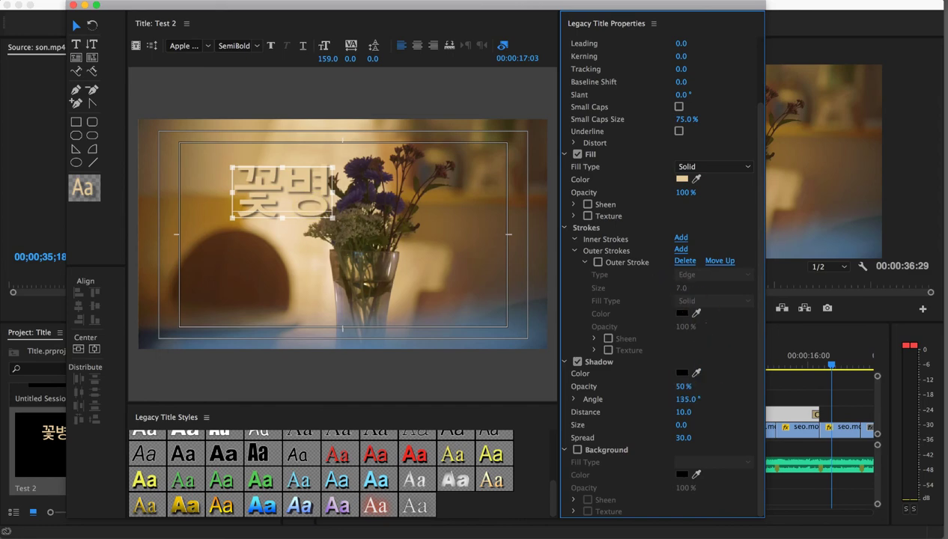
pyautogui.moveTo(683, 387)
pyautogui.mouseDown()
pyautogui.moveTo(671, 387)
pyautogui.moveTo(724, 386)
pyautogui.moveTo(646, 387)
pyautogui.moveTo(685, 386)
pyautogui.mouseUp()
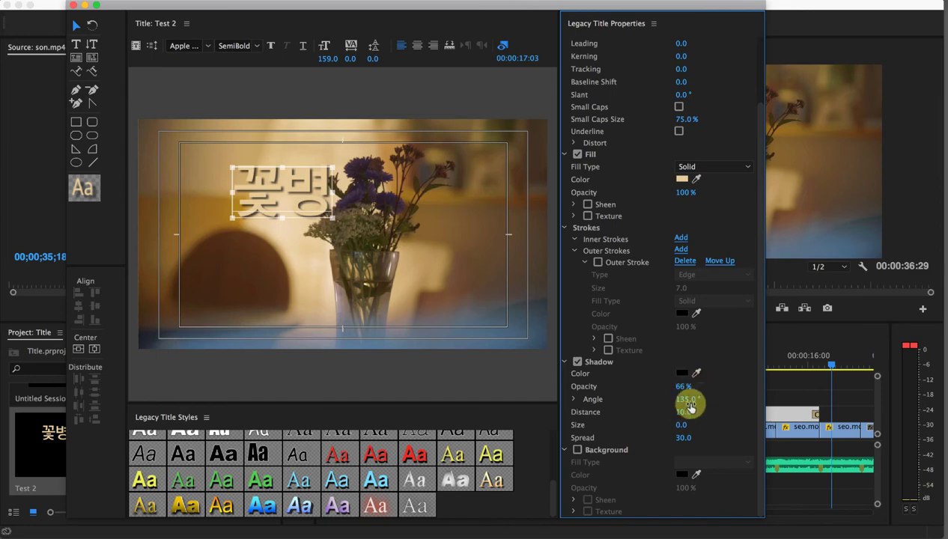
pyautogui.moveTo(685, 399); pyautogui.dragTo(450, 399)
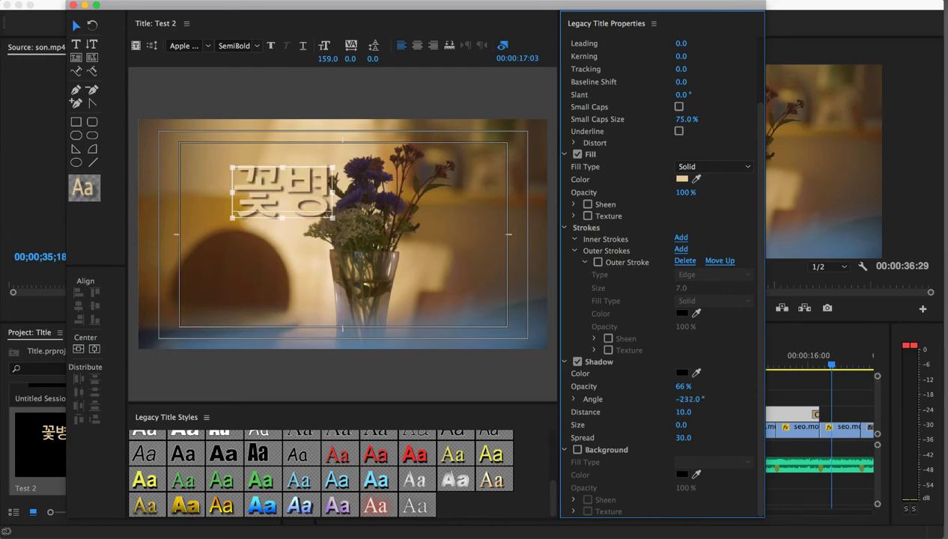
pyautogui.moveTo(689, 398)
pyautogui.mouseDown()
pyautogui.moveTo(715, 414)
pyautogui.moveTo(691, 404)
pyautogui.mouseUp()
pyautogui.click(688, 387)
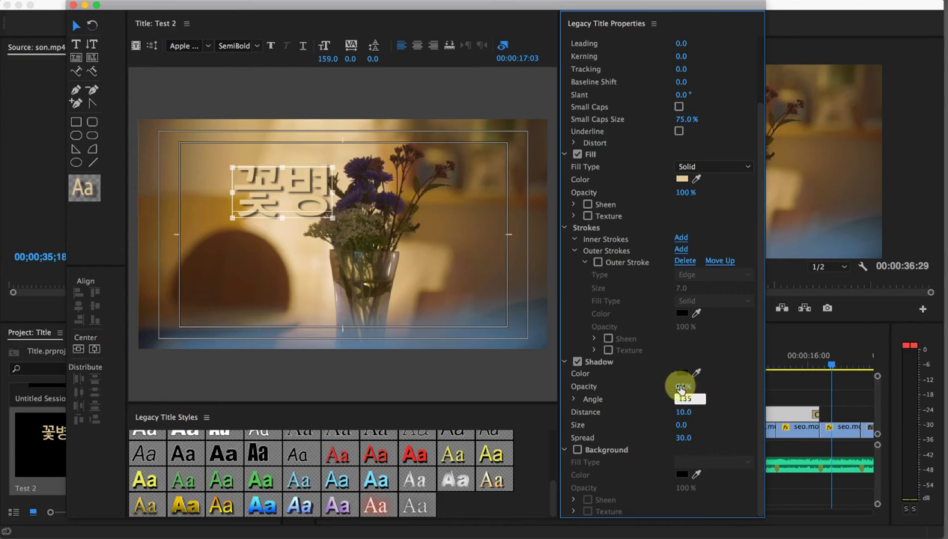
pyautogui.click(681, 387)
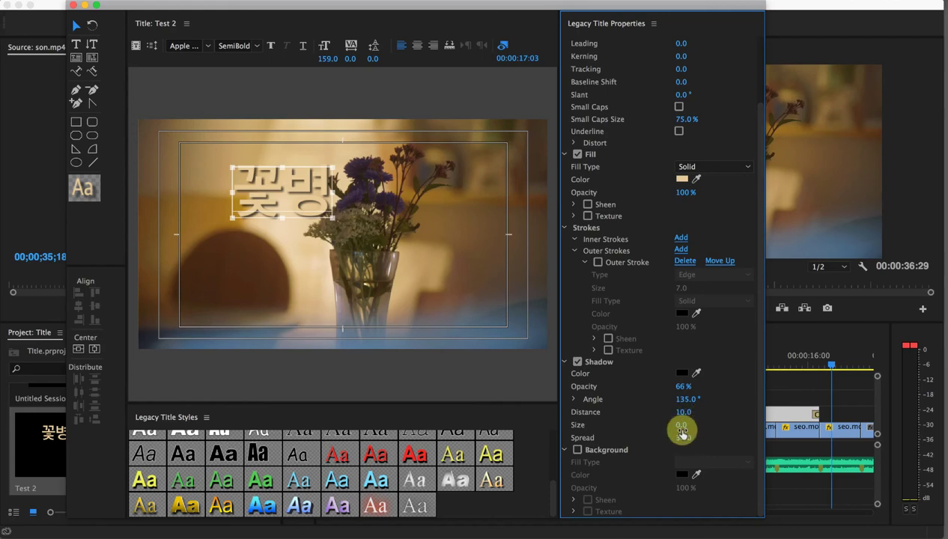
# Try a shadow size of 73 and undo it, set the shadow's spread to 51, and save the project
pyautogui.moveTo(682, 425); pyautogui.dragTo(720, 425)
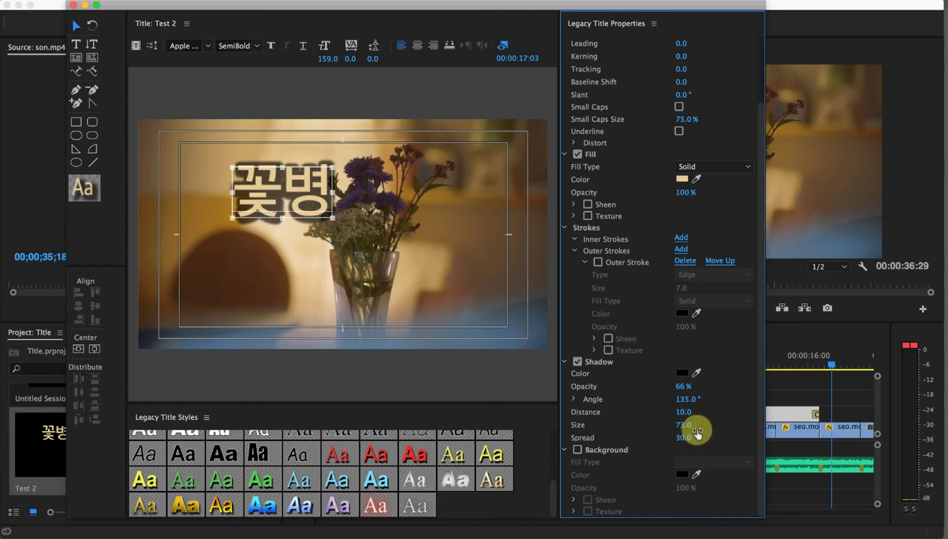
pyautogui.press('super+z')
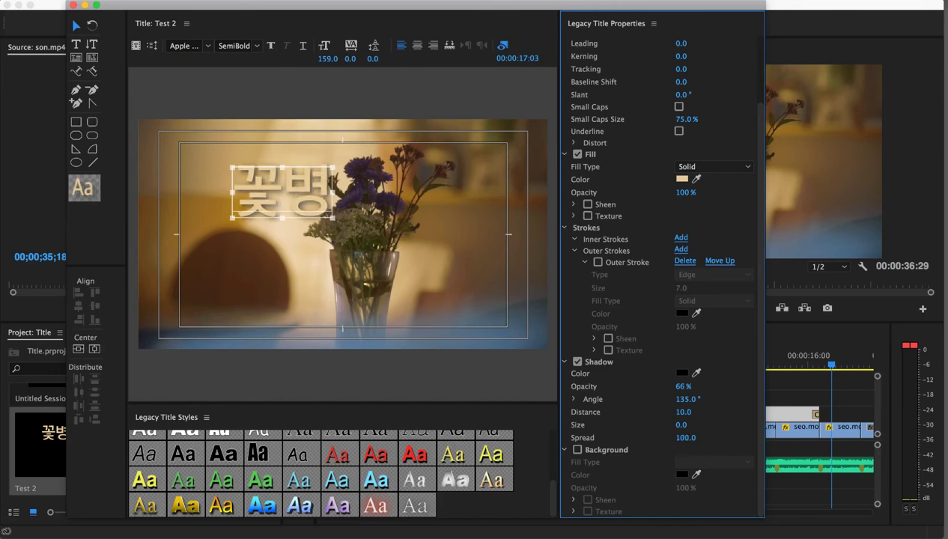
pyautogui.moveTo(686, 438); pyautogui.dragTo(643, 438)
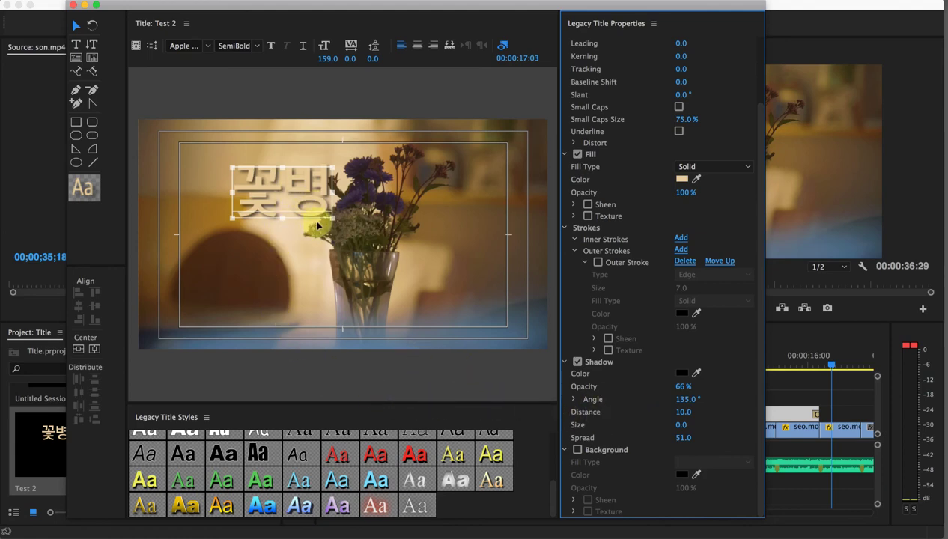
pyautogui.press('super+s')
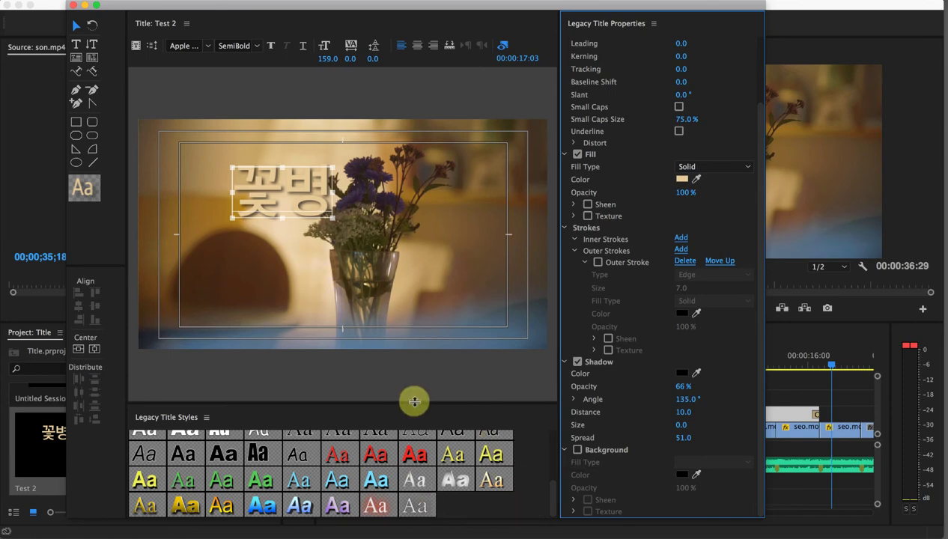
# Save the title text's look as a new style named Apple SD Gothic Neo SemiBold 159
pyautogui.rightClick(458, 508)
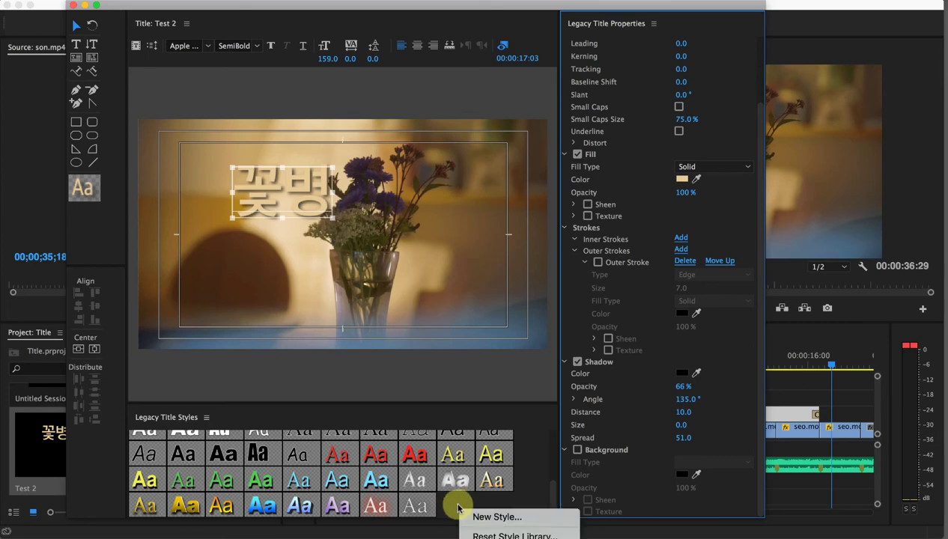
pyautogui.click(513, 517)
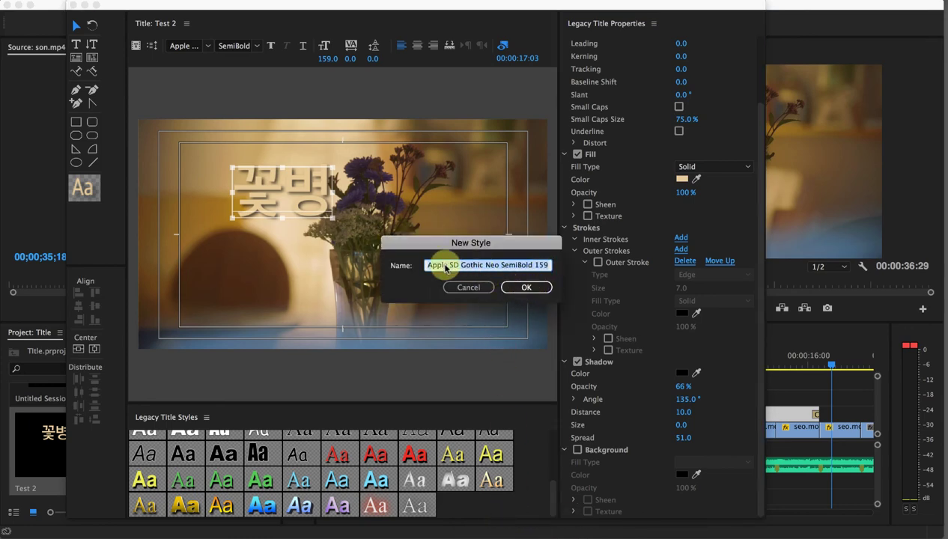
pyautogui.click(527, 288)
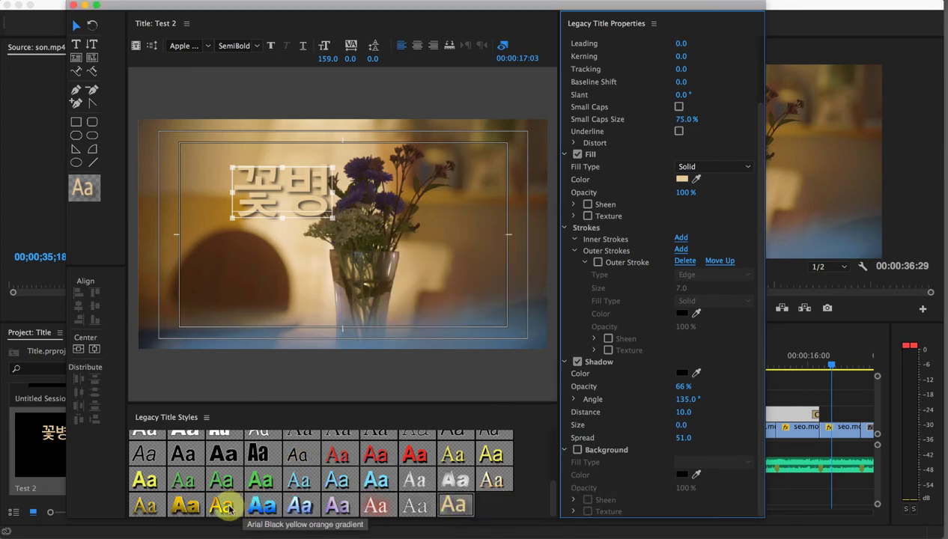
# Apply the gold gradient Arial Black style to the title text and set its font to Sandoll Dongbaik
pyautogui.click(183, 507)
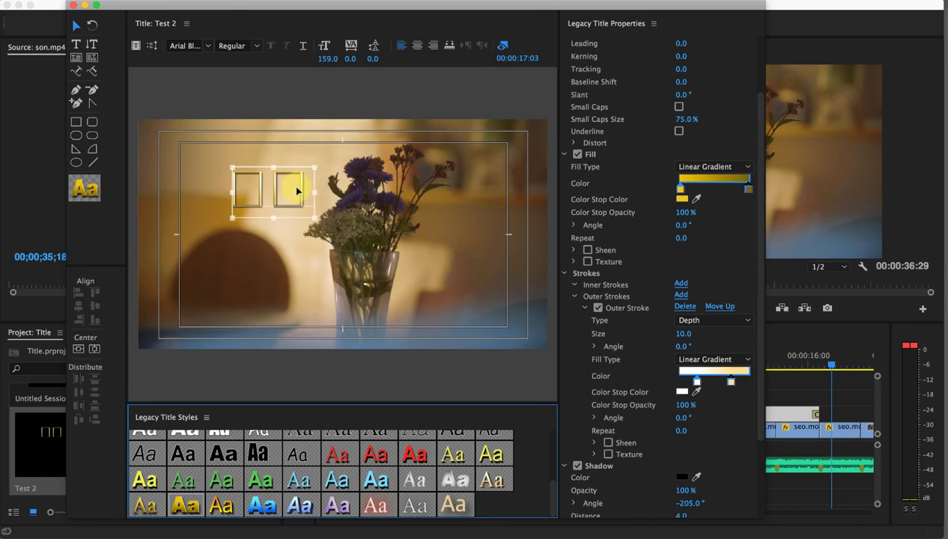
pyautogui.click(209, 45)
pyautogui.scroll(-3, 208, 197)
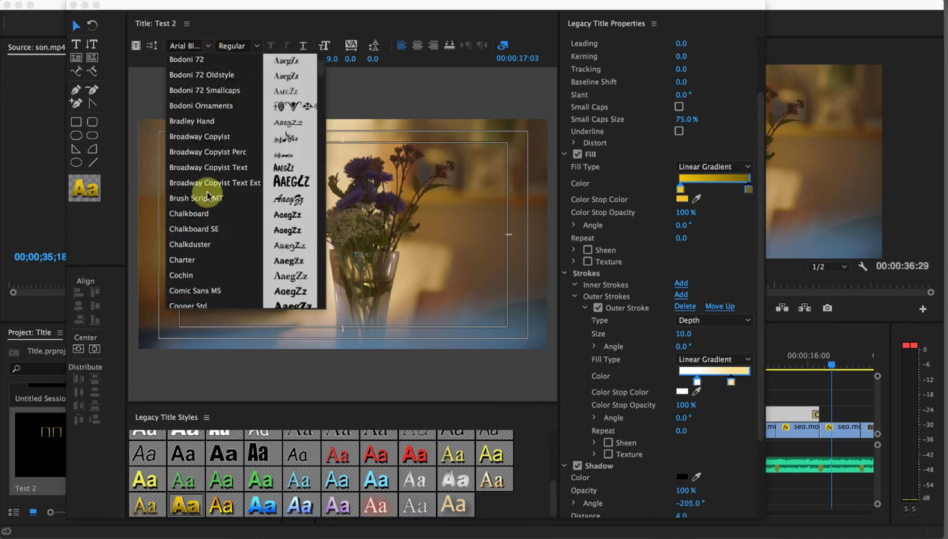
pyautogui.scroll(-10, 208, 197)
pyautogui.scroll(10, 254, 195)
pyautogui.scroll(-10, 259, 199)
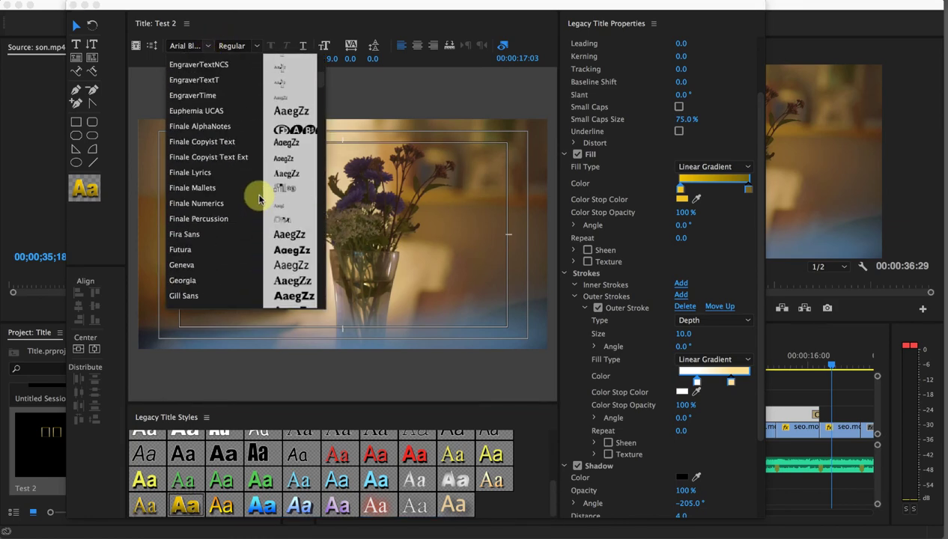
pyautogui.scroll(-20, 259, 198)
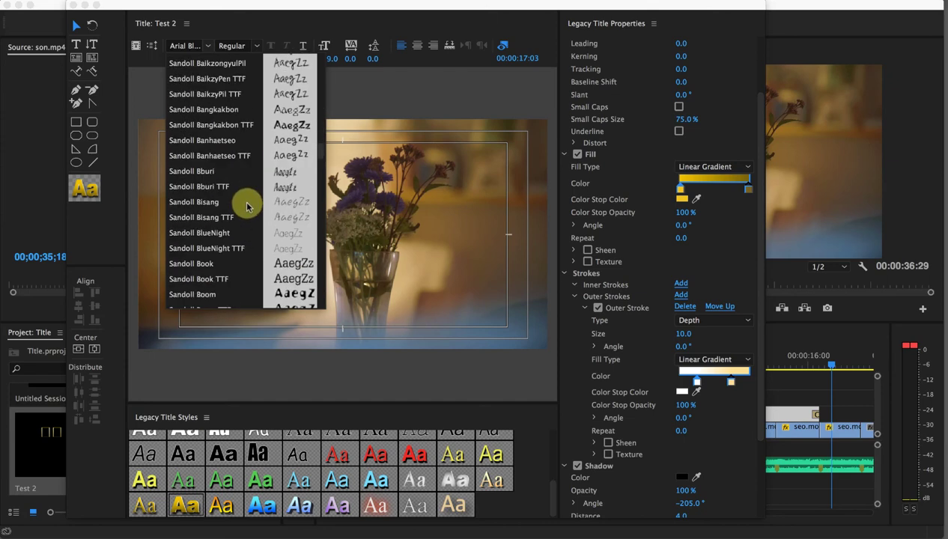
pyautogui.scroll(-10, 246, 202)
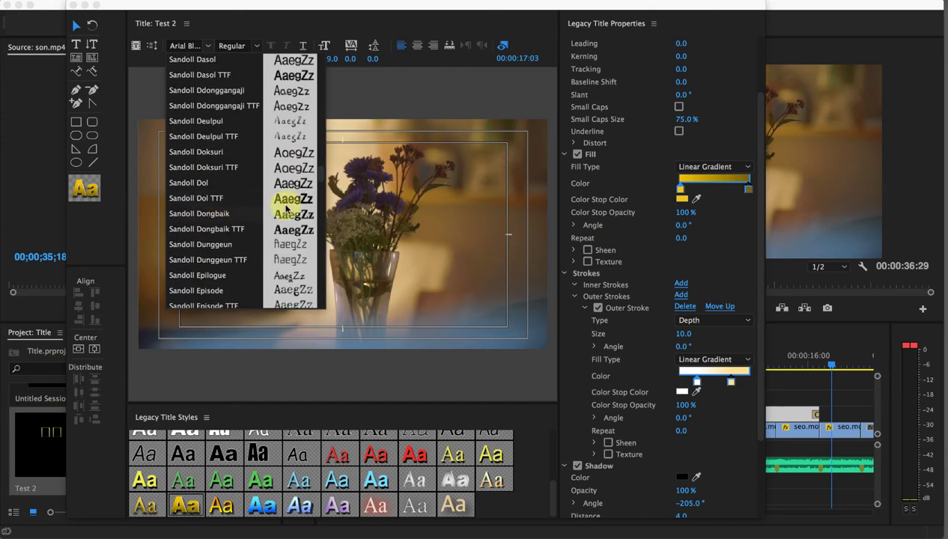
pyautogui.click(225, 216)
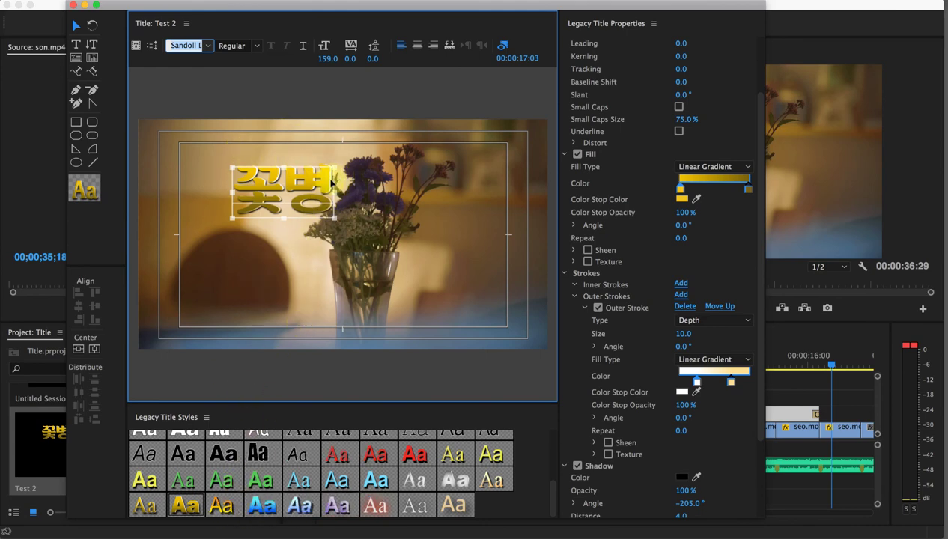
# Apply the Arial Black yellow orange gradient style to the title text and set its font to Sandoll Boom TTF
pyautogui.click(222, 506)
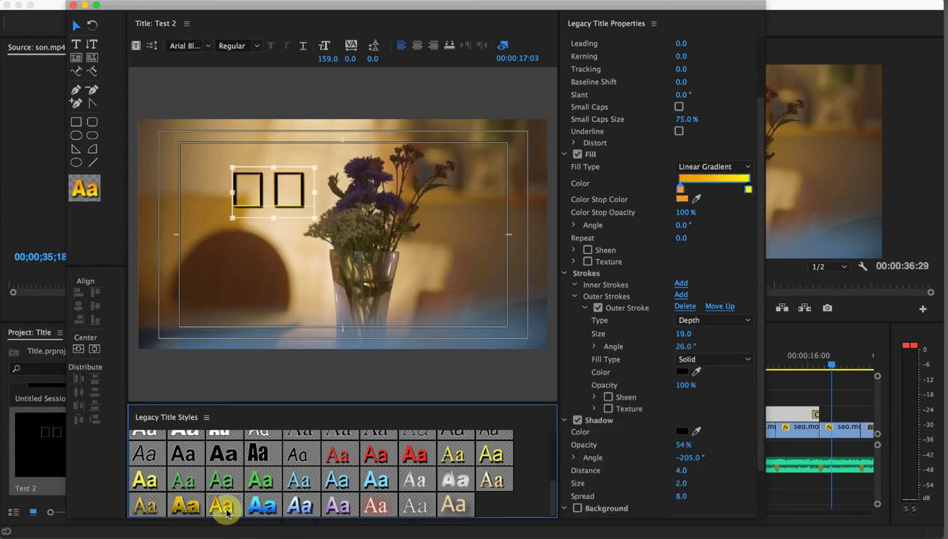
pyautogui.click(212, 50)
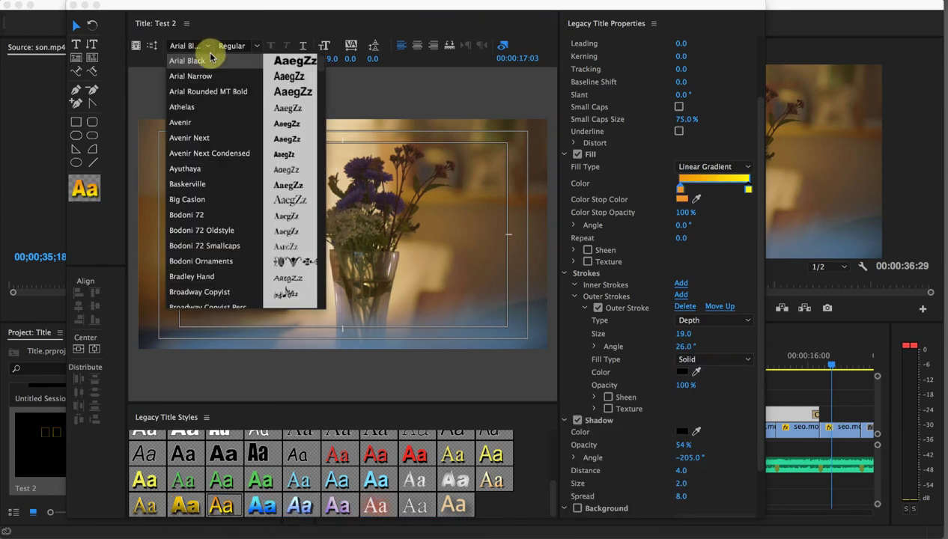
pyautogui.scroll(-15, 208, 258)
pyautogui.scroll(-20, 211, 262)
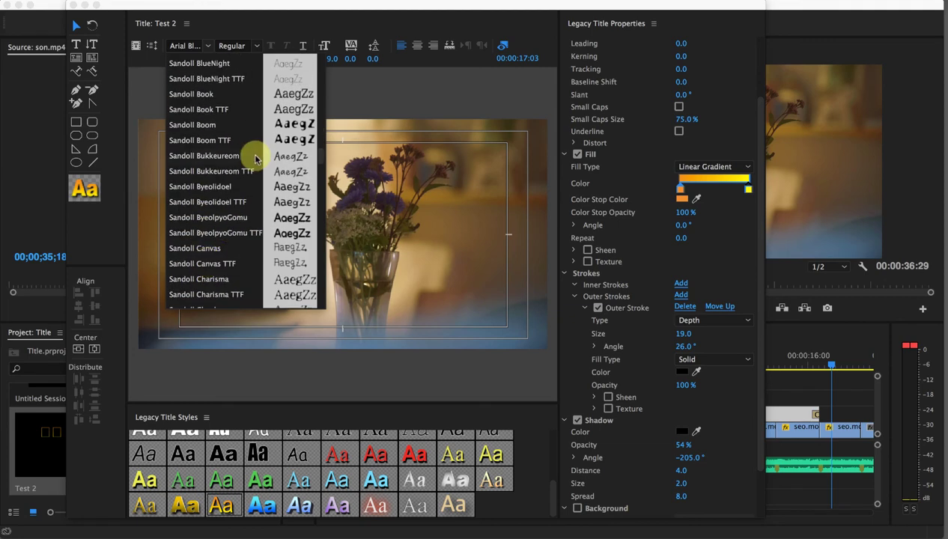
pyautogui.click(215, 142)
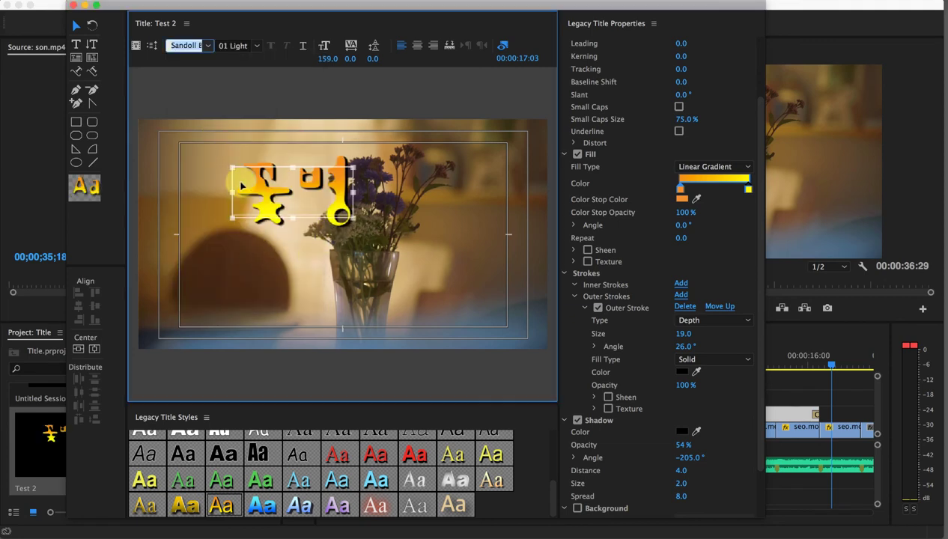
# Move the title text left to the inner safe margin and save its look as a new style named Sandoll Boom TTF 01 Light 159
pyautogui.moveTo(340, 214); pyautogui.dragTo(289, 218)
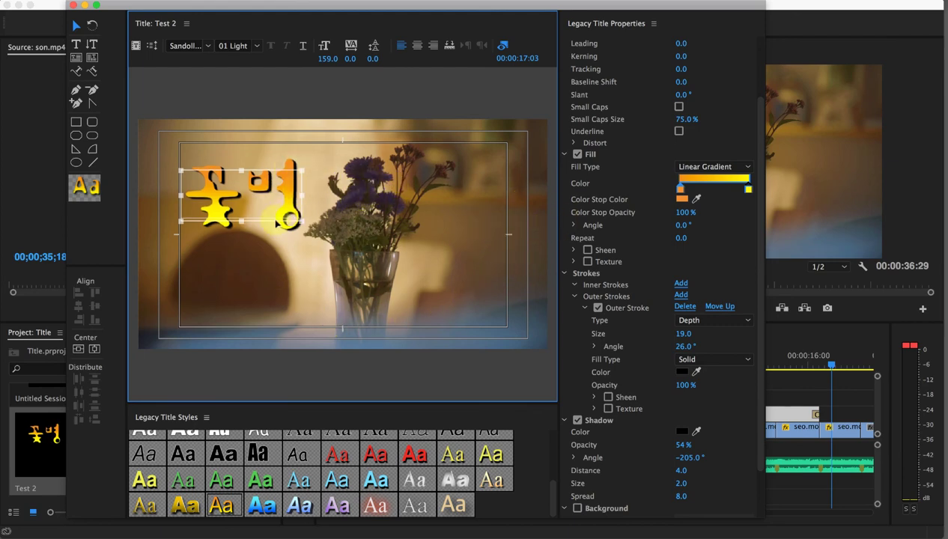
pyautogui.rightClick(488, 508)
pyautogui.click(528, 516)
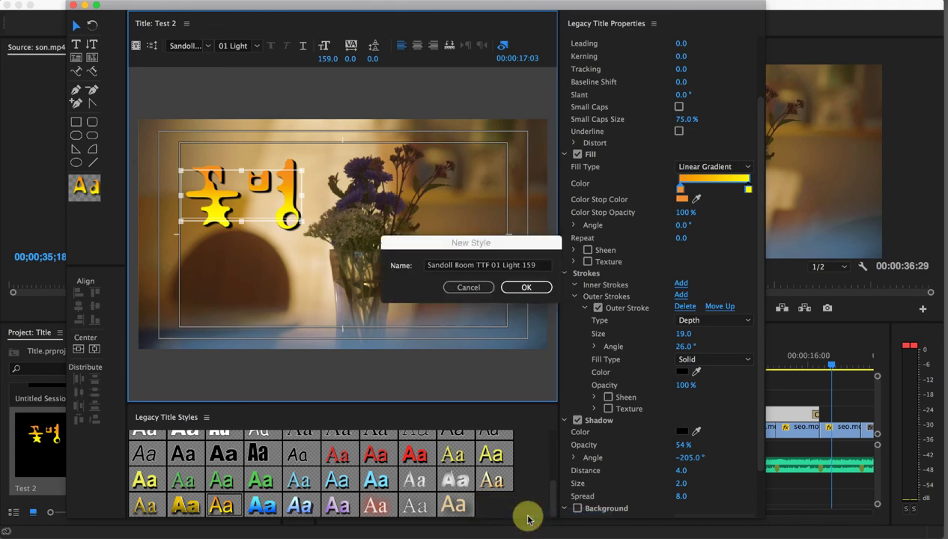
pyautogui.click(522, 289)
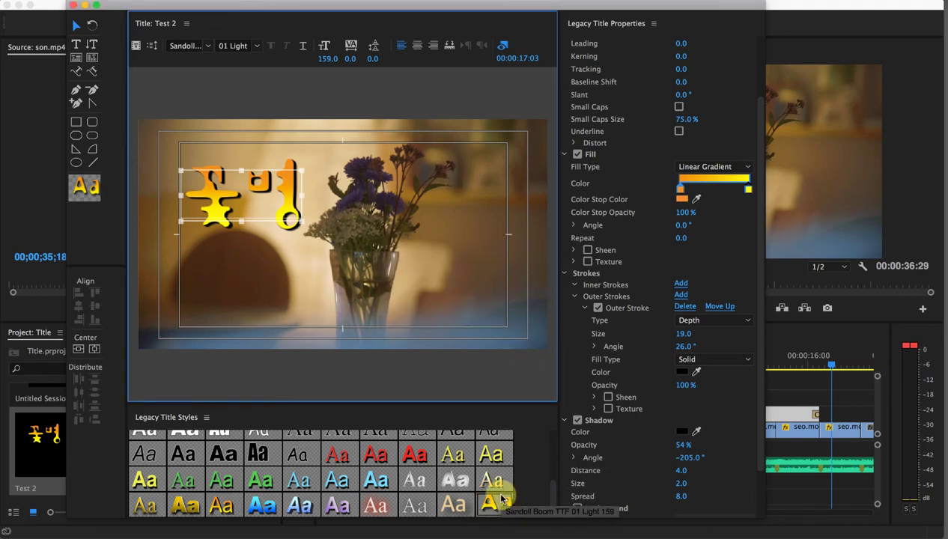
# Try the saved Apple SD Gothic Neo SemiBold 159 style, reapply Sandoll Boom TTF 01 Light 159, and close the title
pyautogui.click(455, 504)
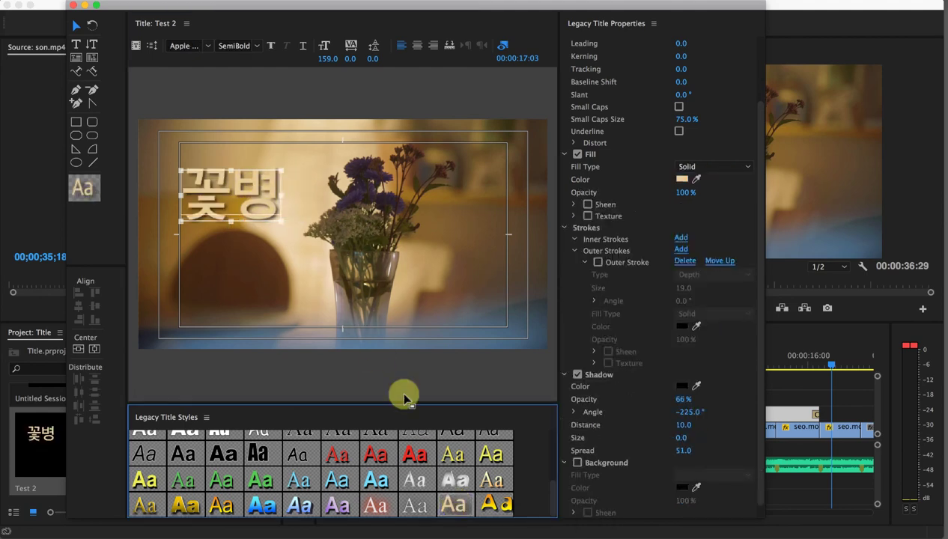
pyautogui.click(496, 504)
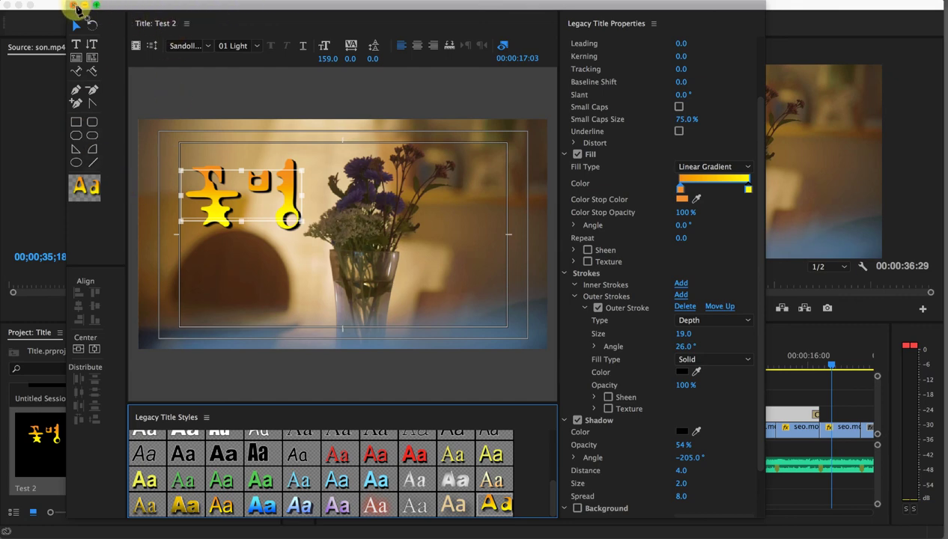
pyautogui.click(74, 6)
# Place the Test 2 title on track V2 ahead of the 테스트 자막 clip and preview it from 00:00:01:11
pyautogui.scroll(-3, 150, 464)
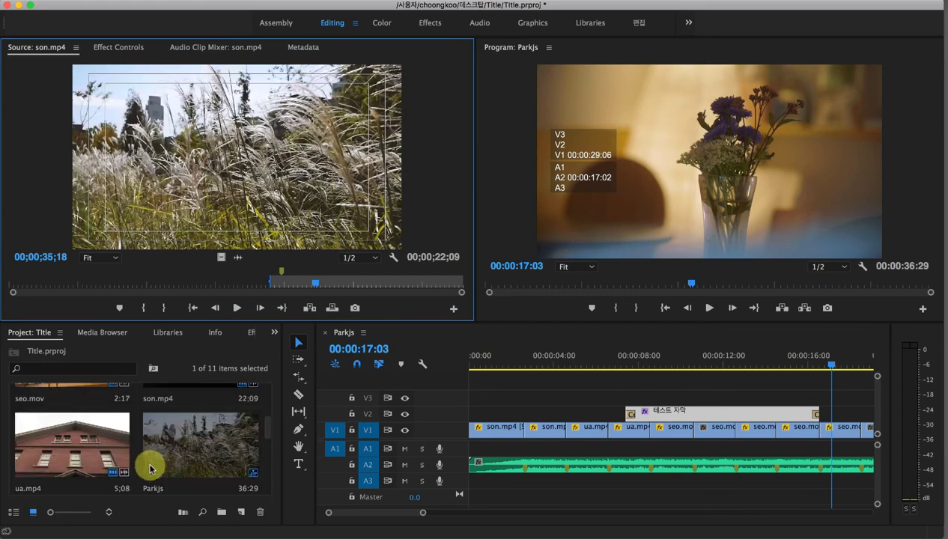
pyautogui.scroll(-3, 150, 468)
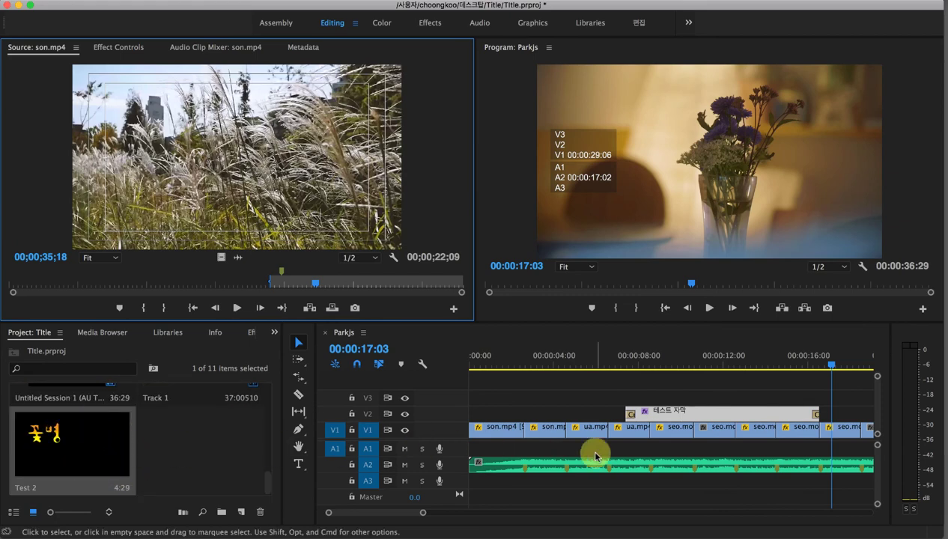
pyautogui.moveTo(135, 429); pyautogui.dragTo(506, 410)
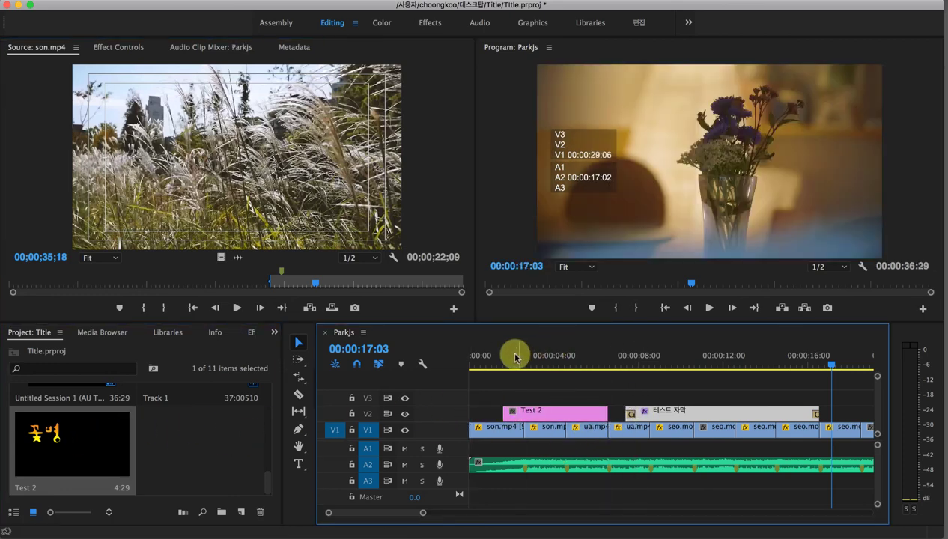
pyautogui.moveTo(491, 355); pyautogui.dragTo(499, 356)
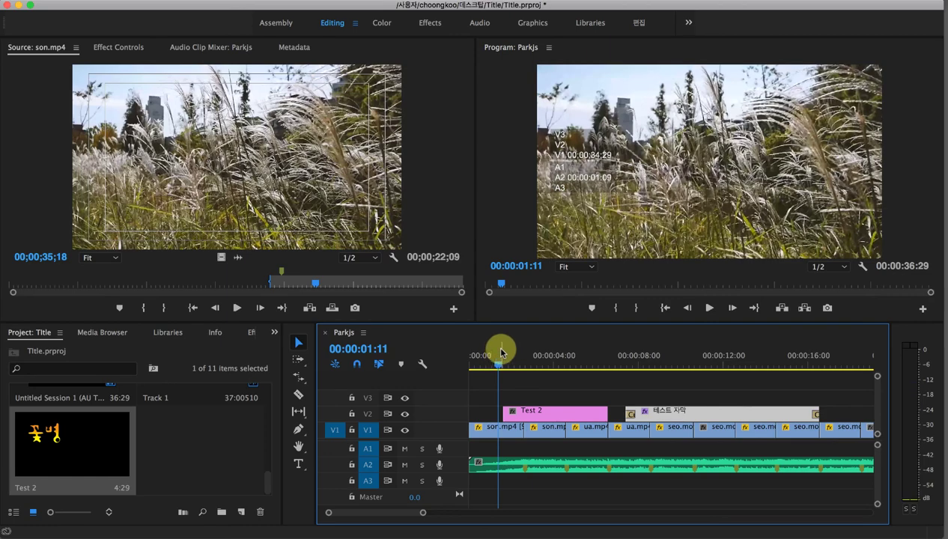
pyautogui.press('space')
pyautogui.press('space')
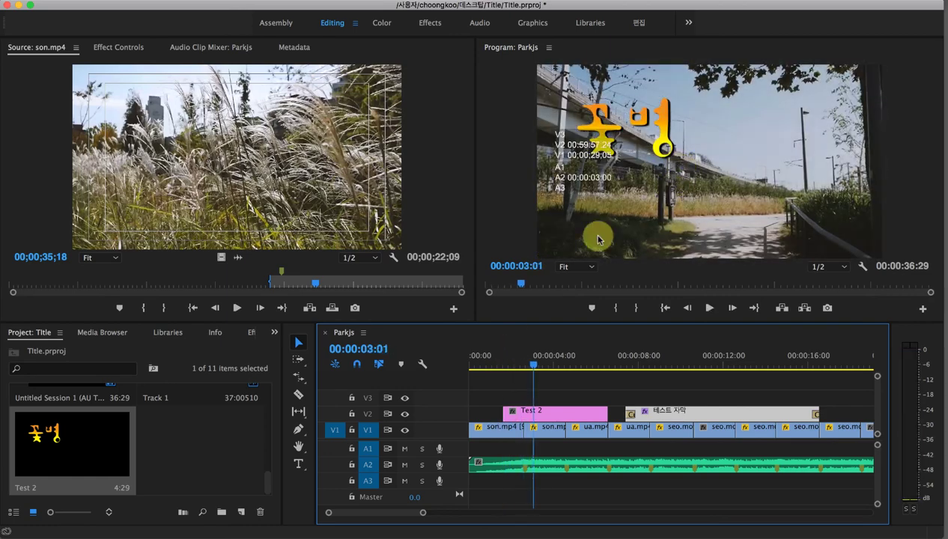
# Add a Cross Dissolve to the start and end of the Test 2 clip and check the fade-in at 00:00:02:01
pyautogui.click(252, 335)
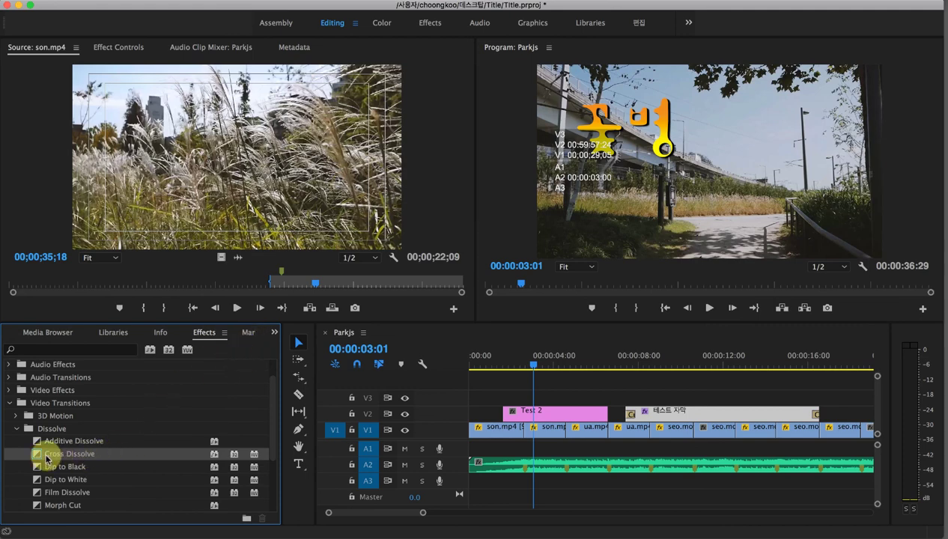
pyautogui.moveTo(39, 454); pyautogui.dragTo(510, 414)
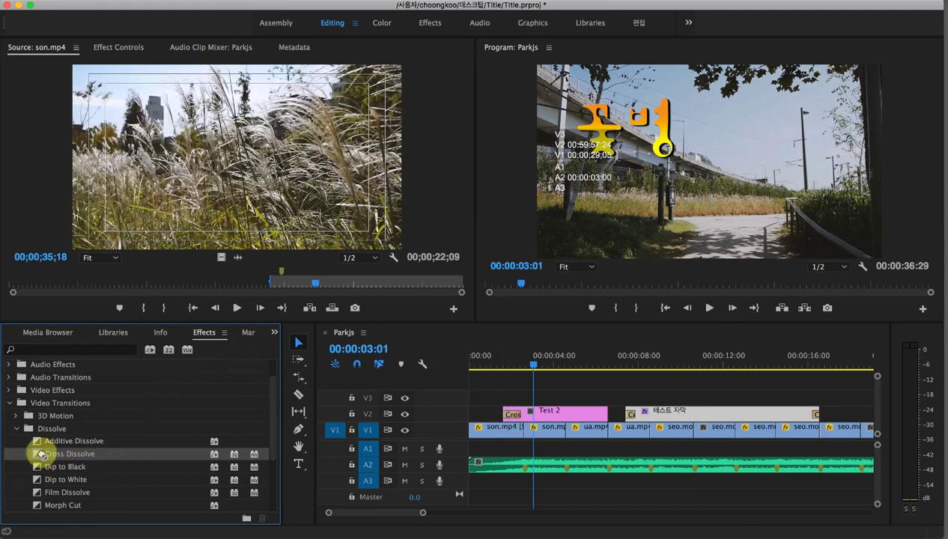
pyautogui.moveTo(39, 454); pyautogui.dragTo(609, 412)
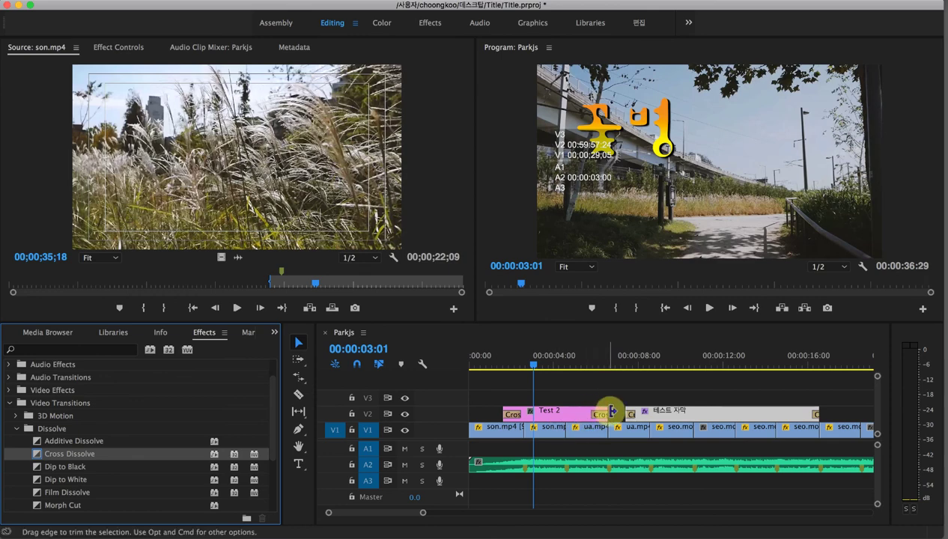
pyautogui.click(512, 358)
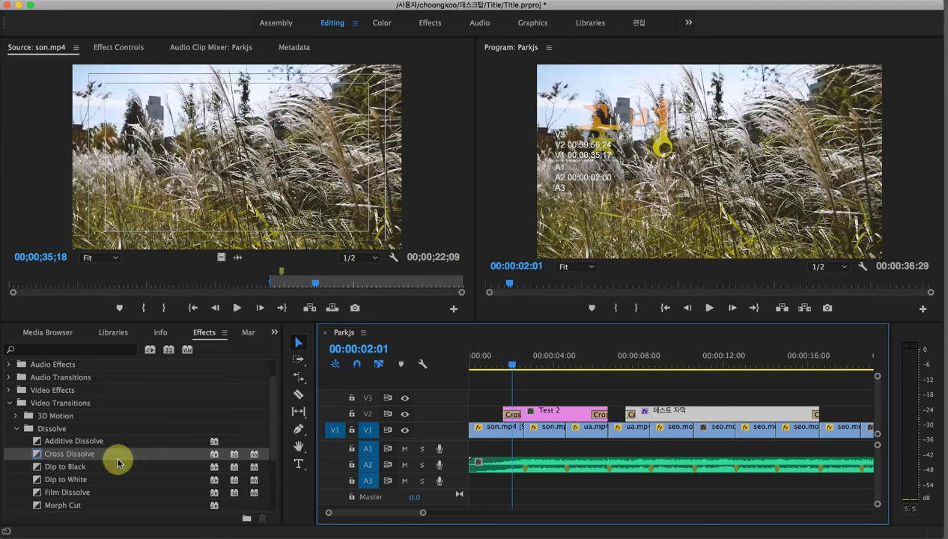
# Check the Test 2 clip's duration in its Speed/Duration settings
pyautogui.click(566, 414)
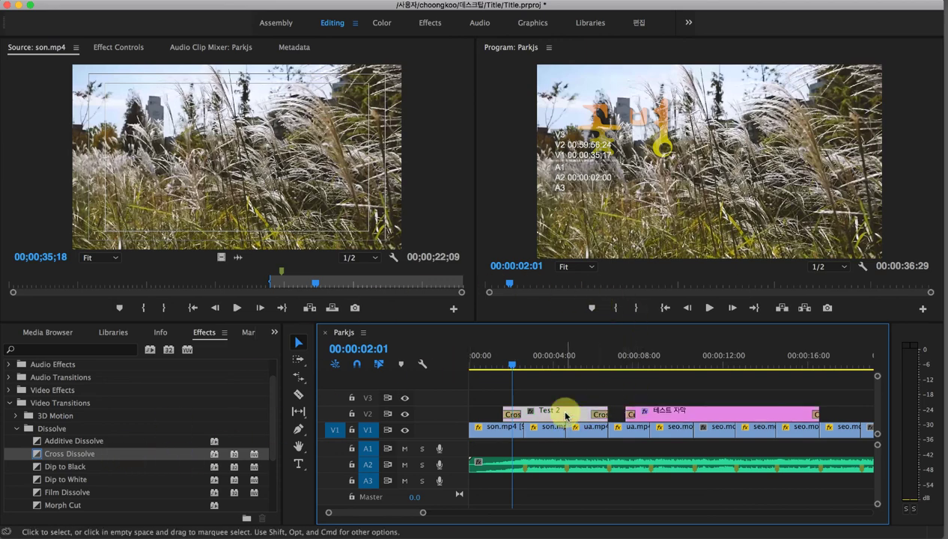
pyautogui.rightClick(566, 414)
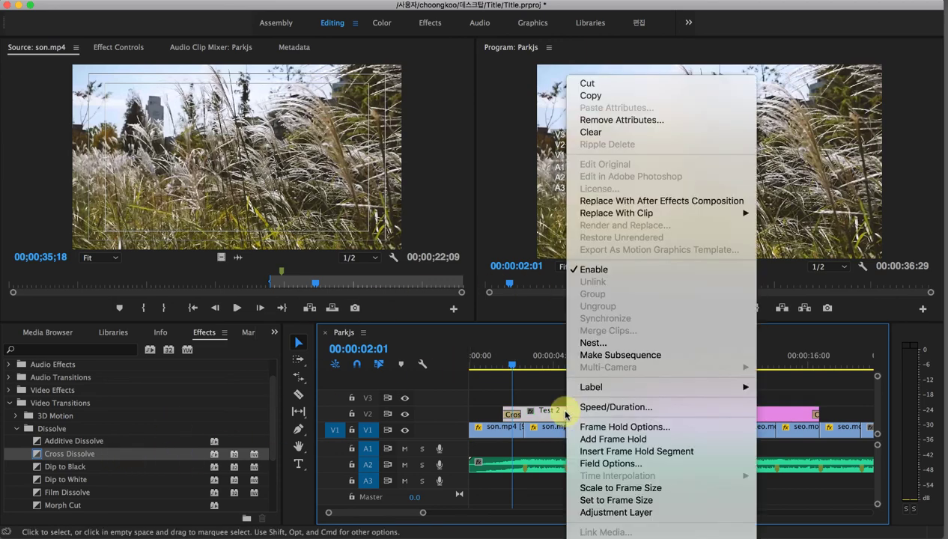
pyautogui.click(612, 407)
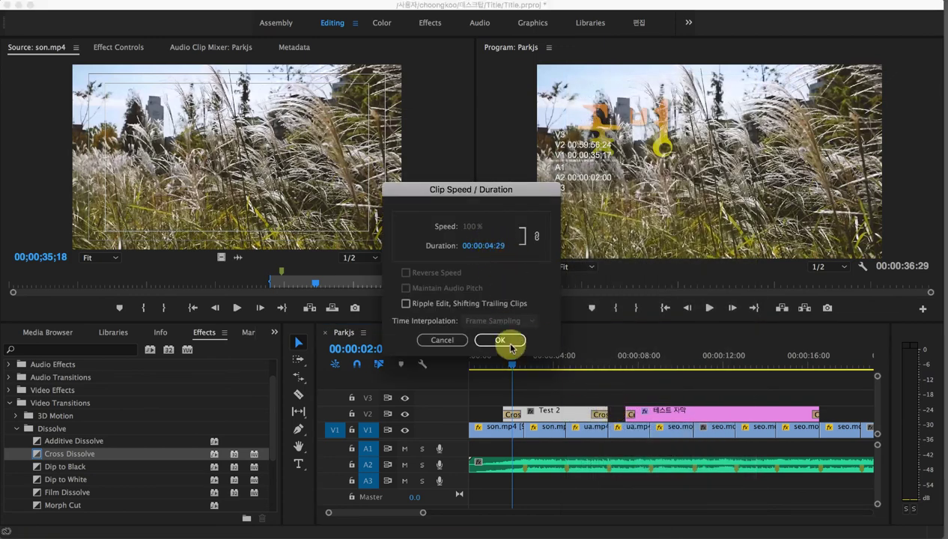
pyautogui.click(511, 341)
# Trim the Test 2 clip's end in by a little under one second and its start to the cut between the two son.mp4 clips
pyautogui.click(510, 415)
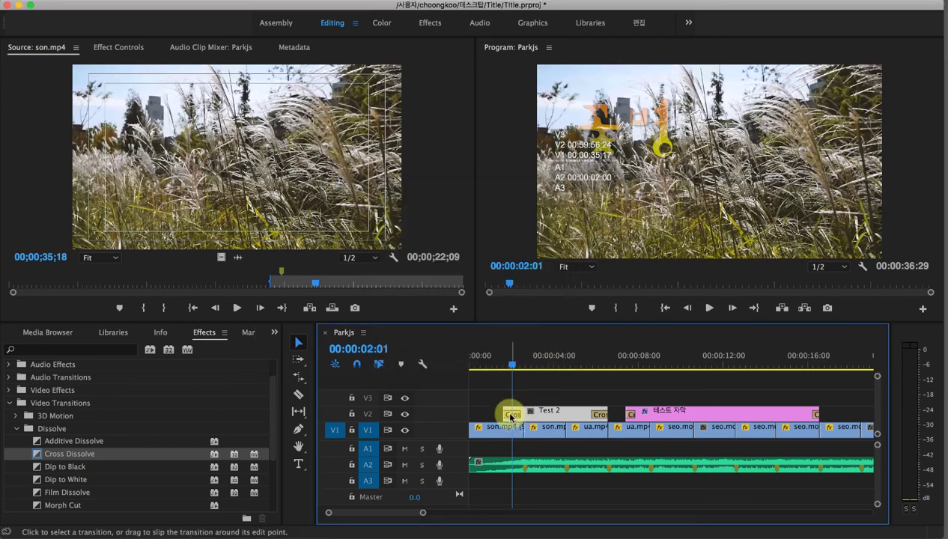
pyautogui.click(599, 416)
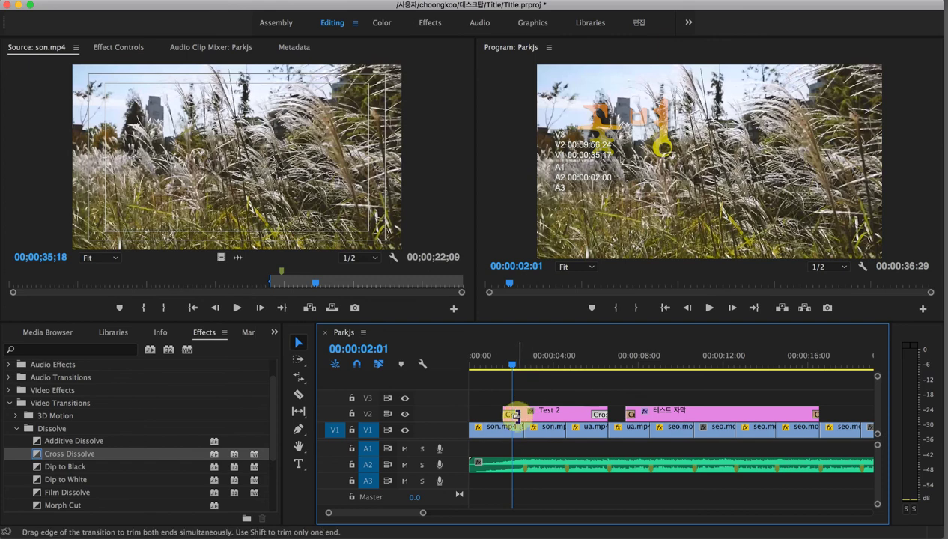
pyautogui.moveTo(512, 366); pyautogui.dragTo(499, 367)
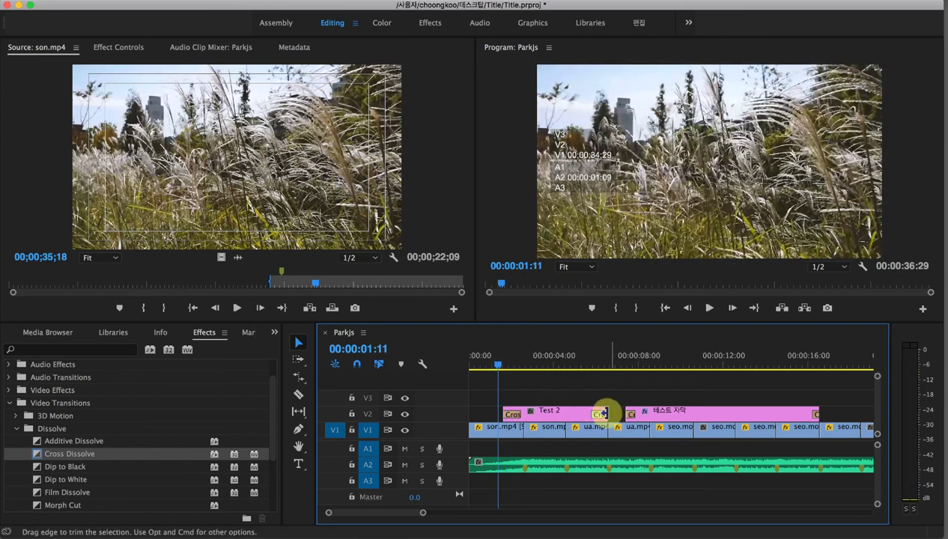
pyautogui.moveTo(603, 412)
pyautogui.mouseDown()
pyautogui.moveTo(568, 413)
pyautogui.moveTo(590, 416)
pyautogui.mouseUp()
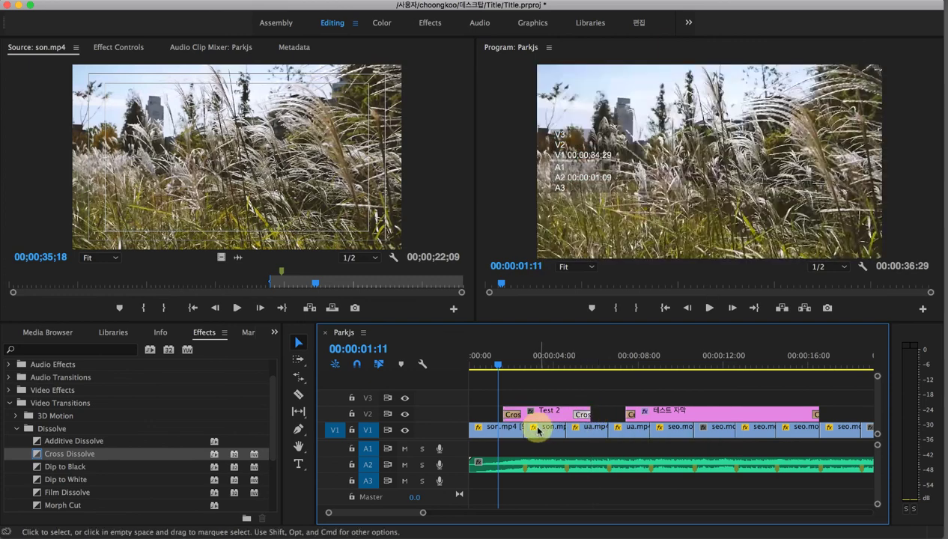
pyautogui.moveTo(506, 412); pyautogui.dragTo(528, 413)
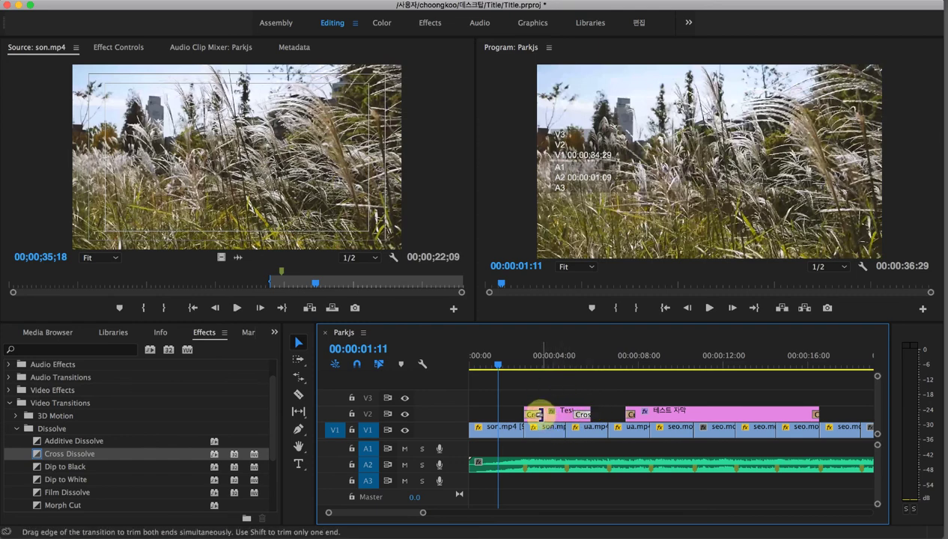
# Shorten the Cross Dissolves at both ends of the Test 2 clip and set the playhead to 00:00:02:05
pyautogui.moveTo(540, 414); pyautogui.dragTo(583, 428)
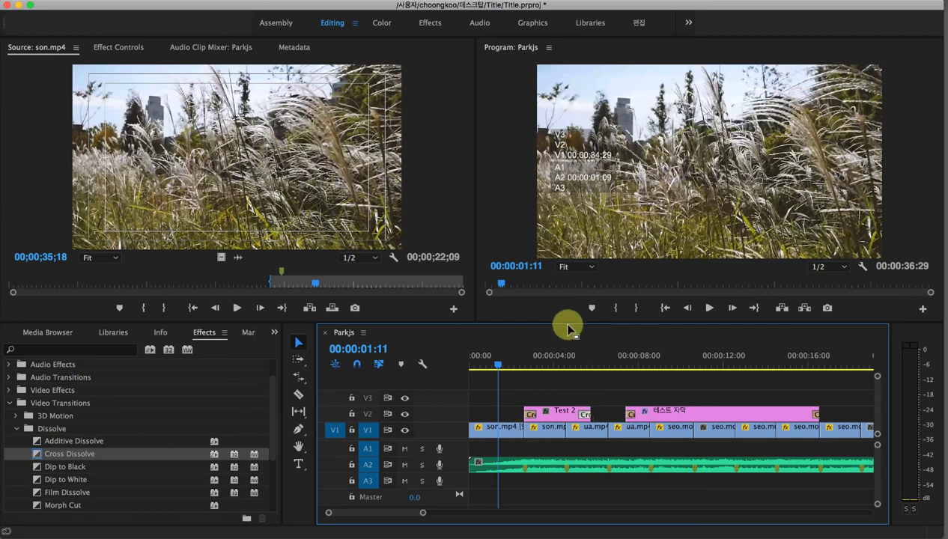
pyautogui.click(516, 360)
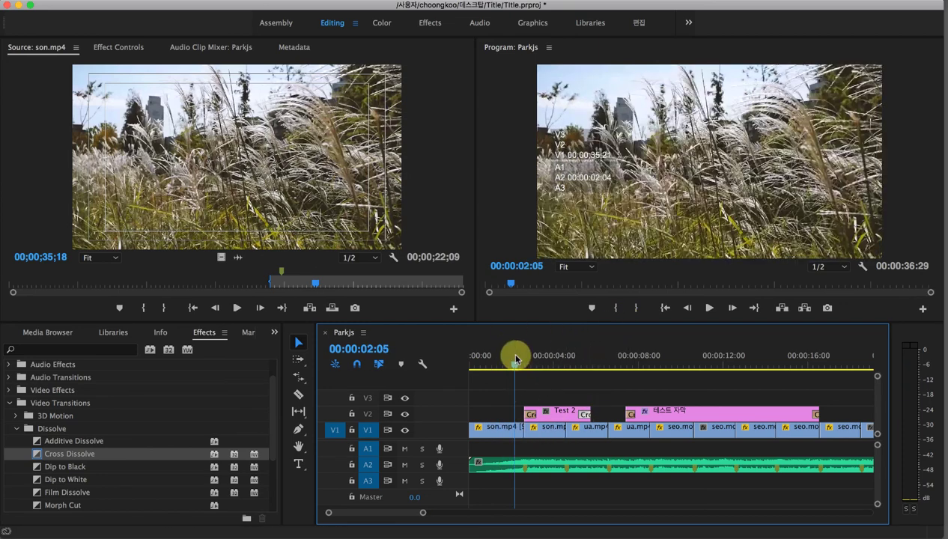